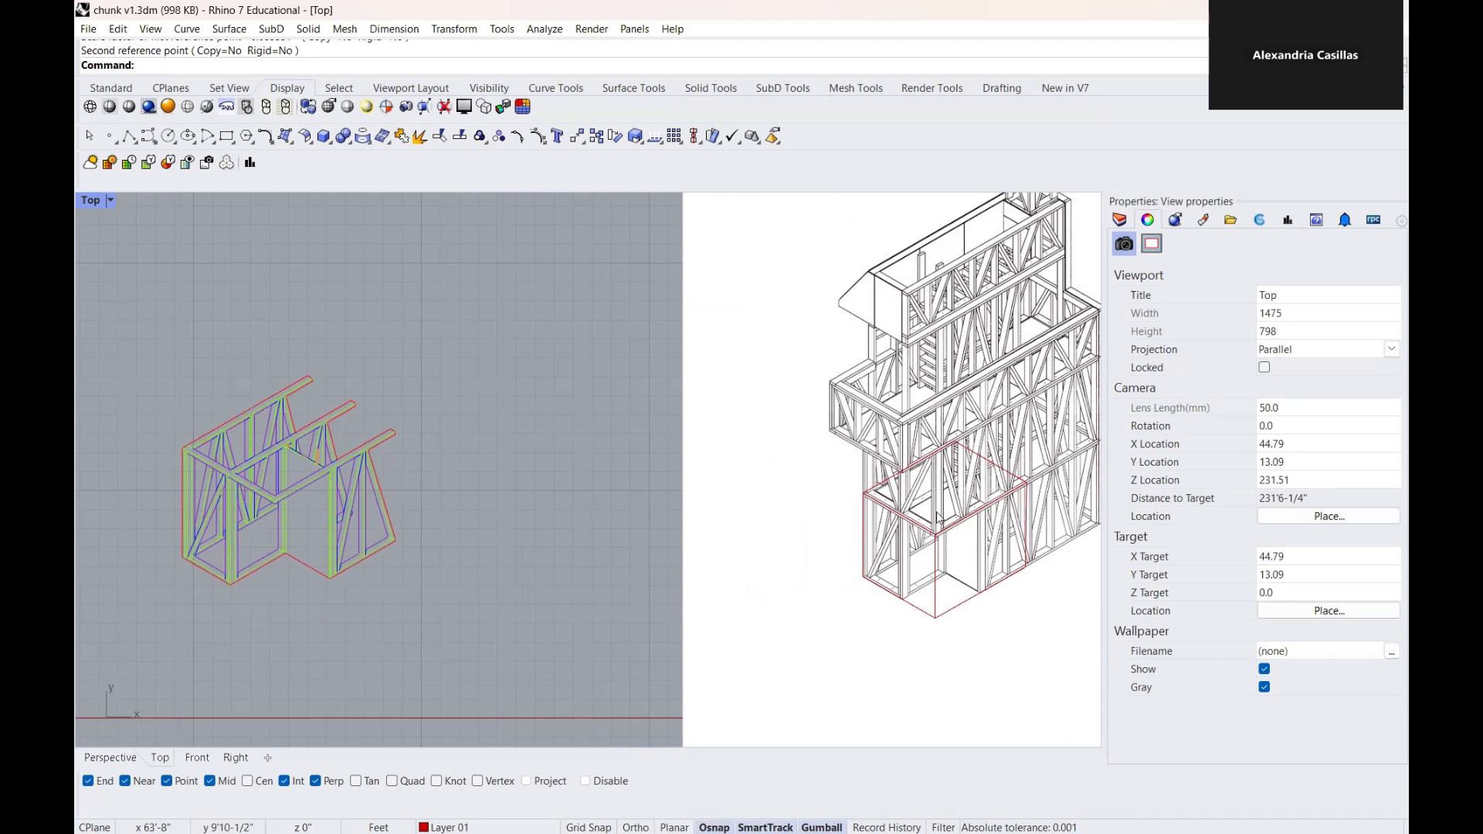
Step: Compare the traced frame linework with the outlined ground-floor bay in the timber-frame reference picture
{"action": "mouse_move", "coordinate": [892, 505]}
{"action": "right_mouse_down"}
{"action": "mouse_move", "coordinate": [646, 569]}
{"action": "mouse_move", "coordinate": [806, 558]}
{"action": "right_mouse_up"}
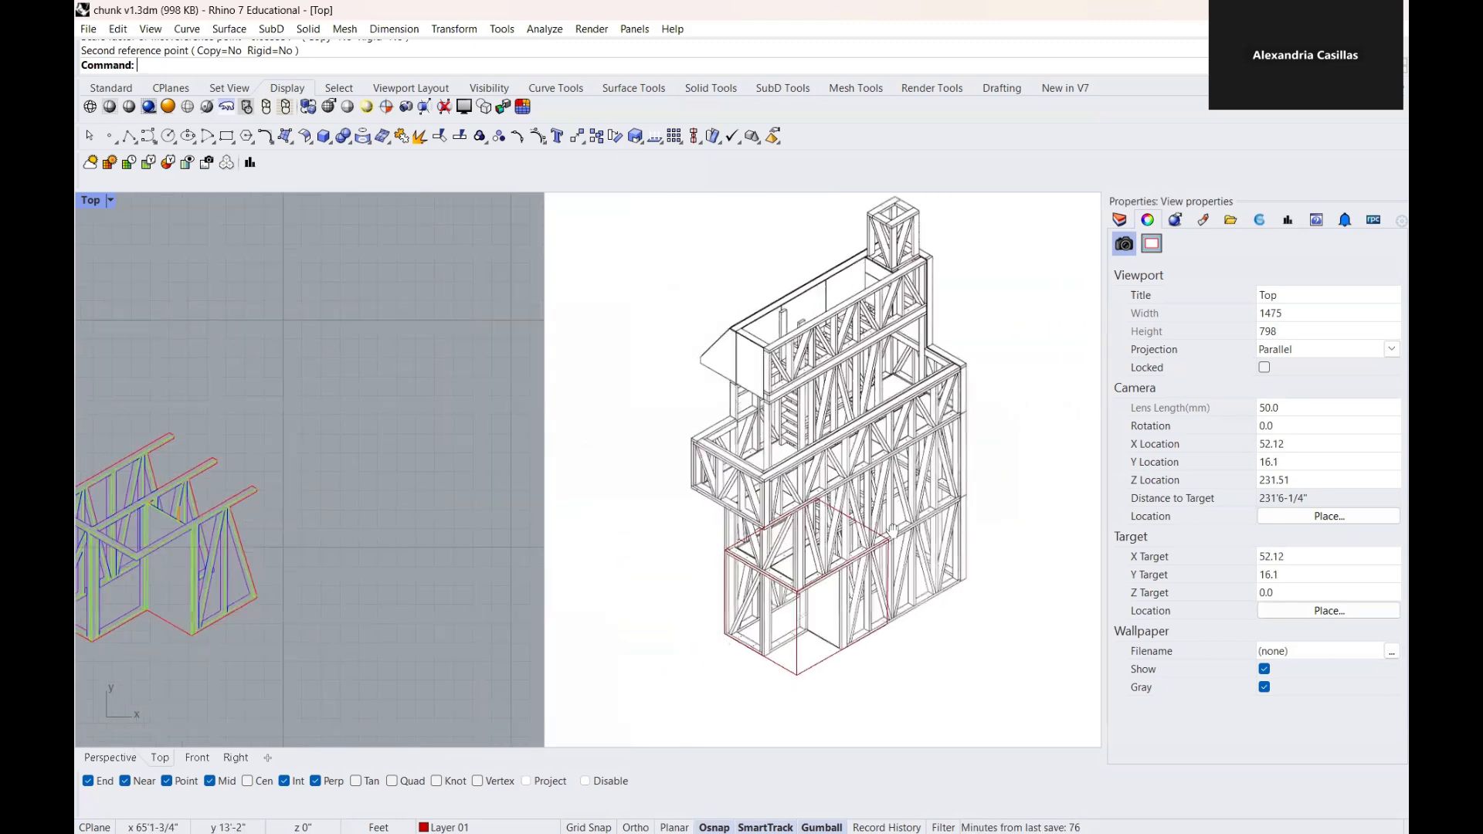
{"action": "right_click_drag", "start_coordinate": [731, 490], "coordinate": [787, 483]}
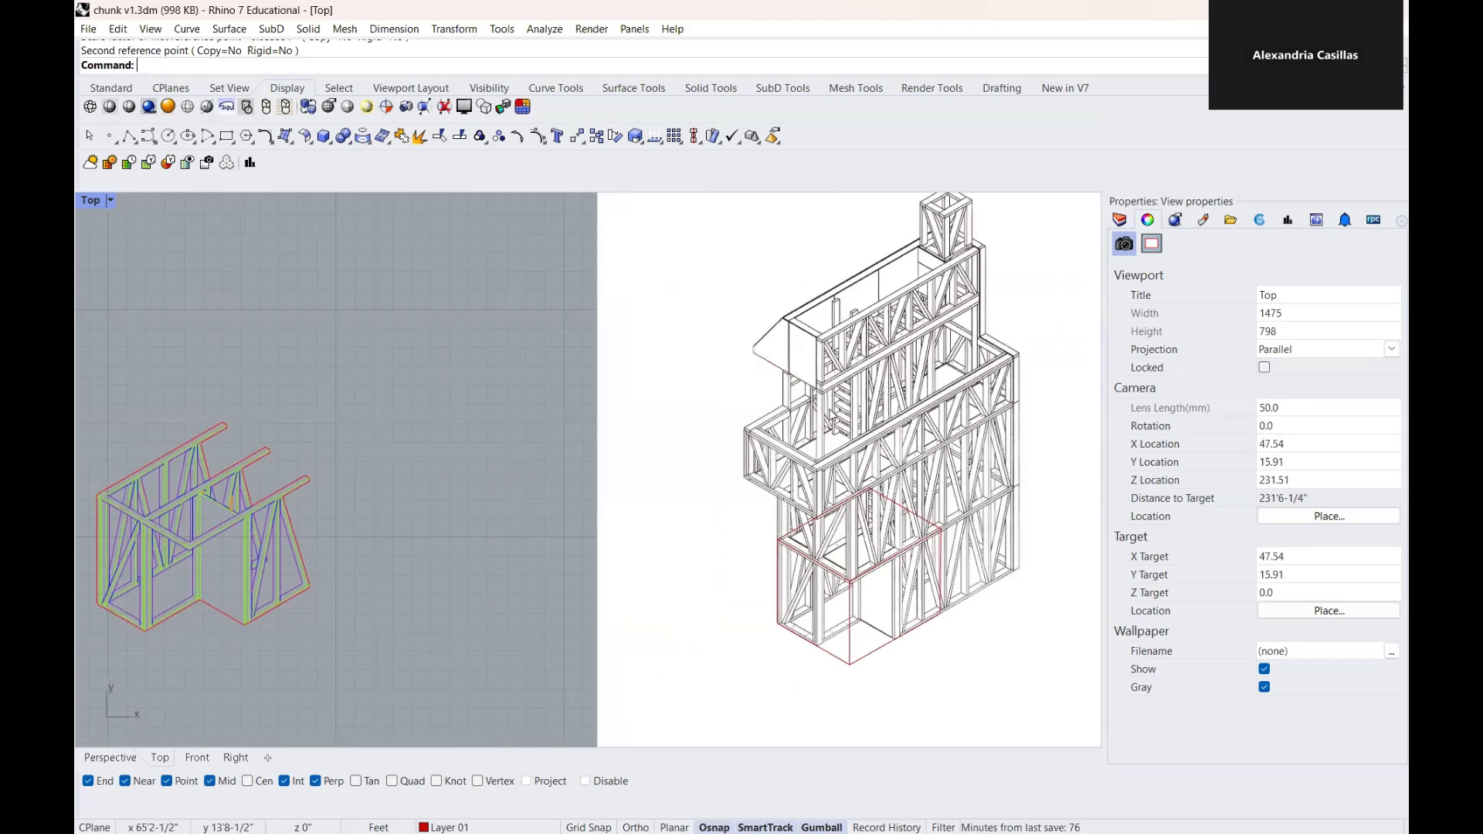
{"action": "right_click_drag", "start_coordinate": [834, 413], "coordinate": [751, 378]}
{"action": "left_click", "coordinate": [796, 413]}
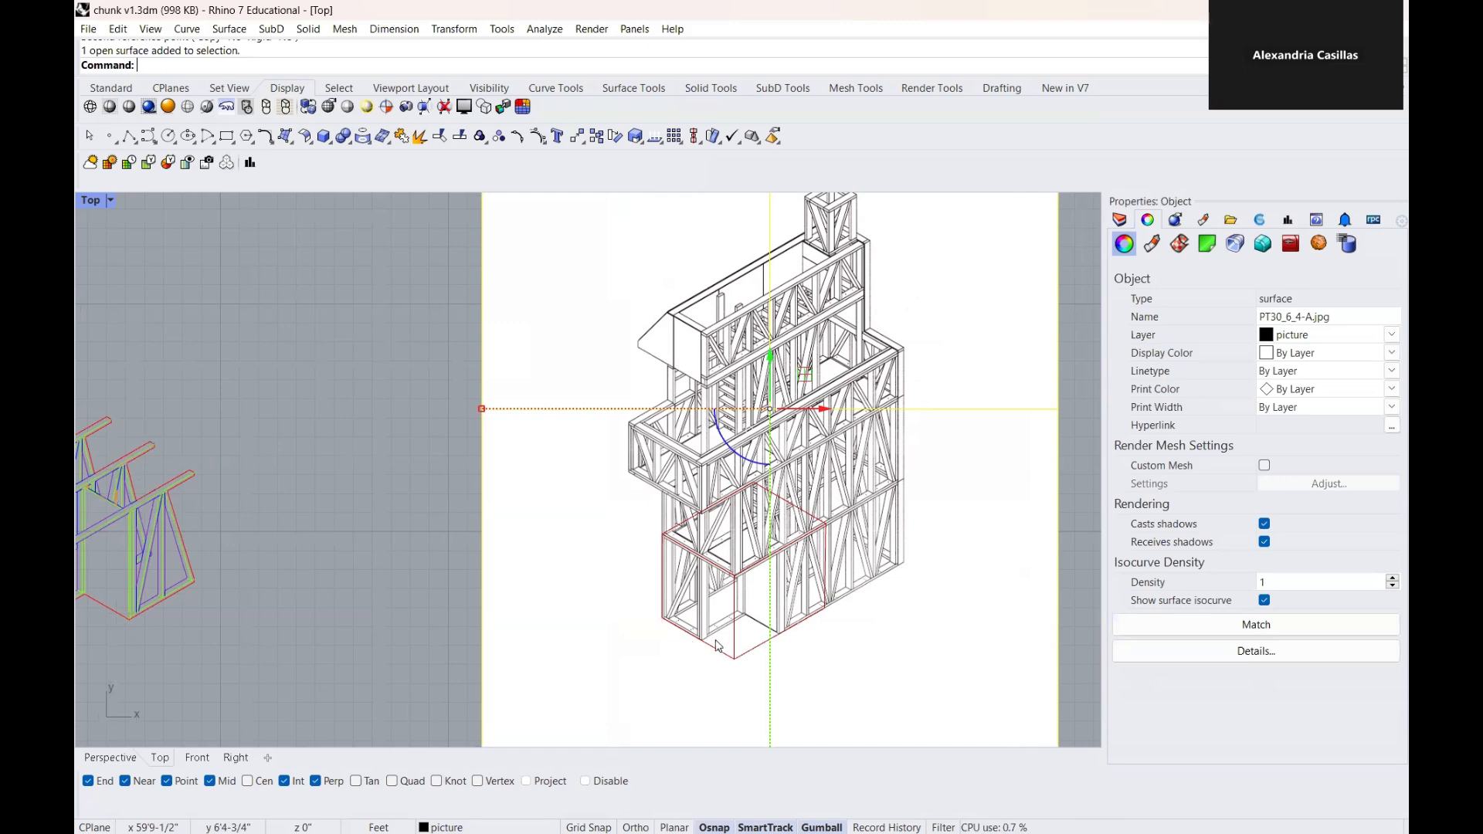
{"action": "scroll", "coordinate": [795, 553], "scroll_direction": "up", "scroll_amount": 2}
{"action": "scroll", "coordinate": [799, 515], "scroll_direction": "up", "scroll_amount": 2}
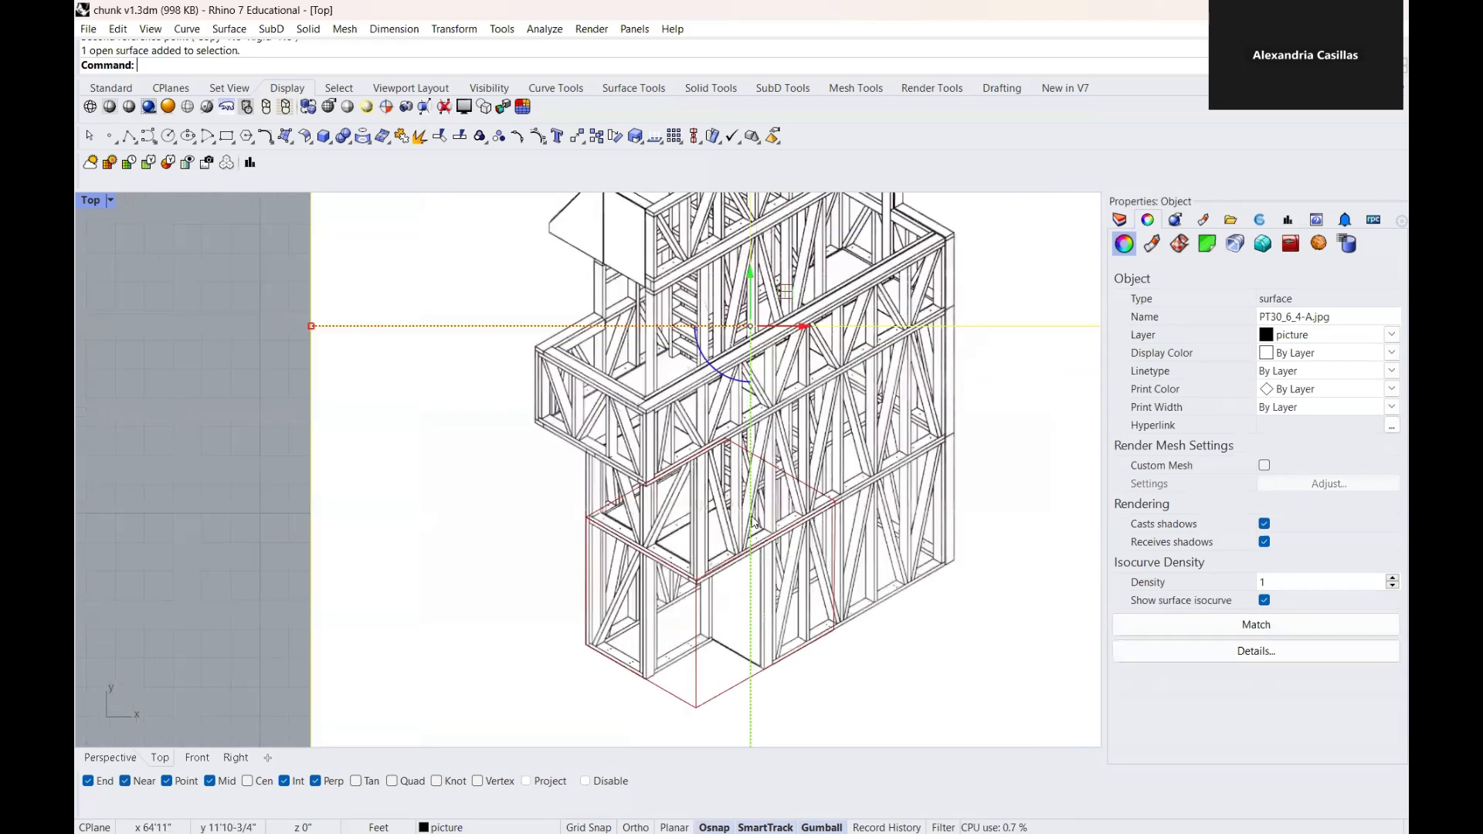
{"action": "scroll", "coordinate": [725, 516], "scroll_direction": "down", "scroll_amount": 2}
{"action": "key", "text": "Escape"}
{"action": "right_click_drag", "start_coordinate": [676, 477], "coordinate": [779, 476]}
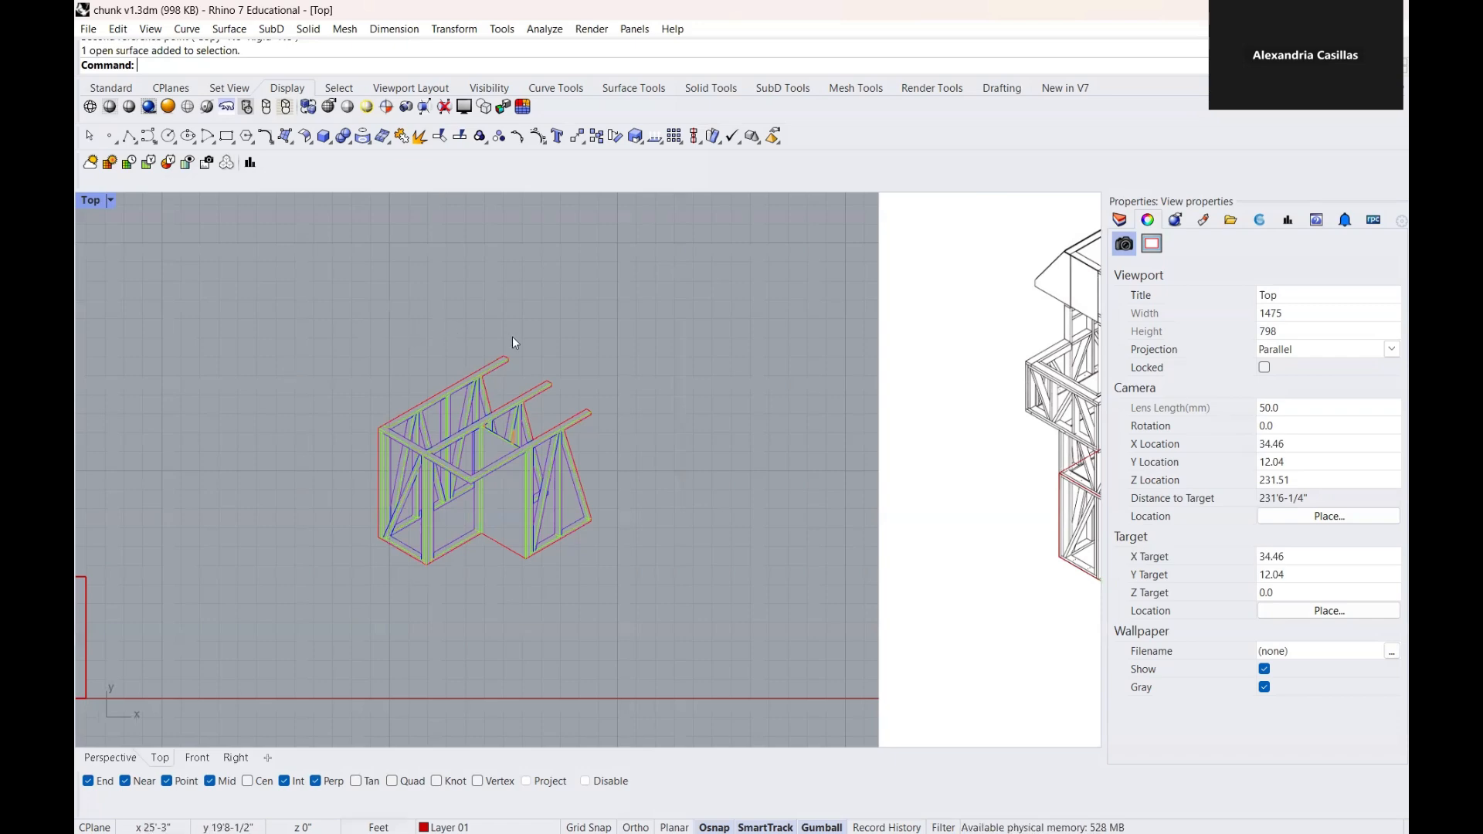
{"action": "right_click_drag", "start_coordinate": [784, 500], "coordinate": [214, 496]}
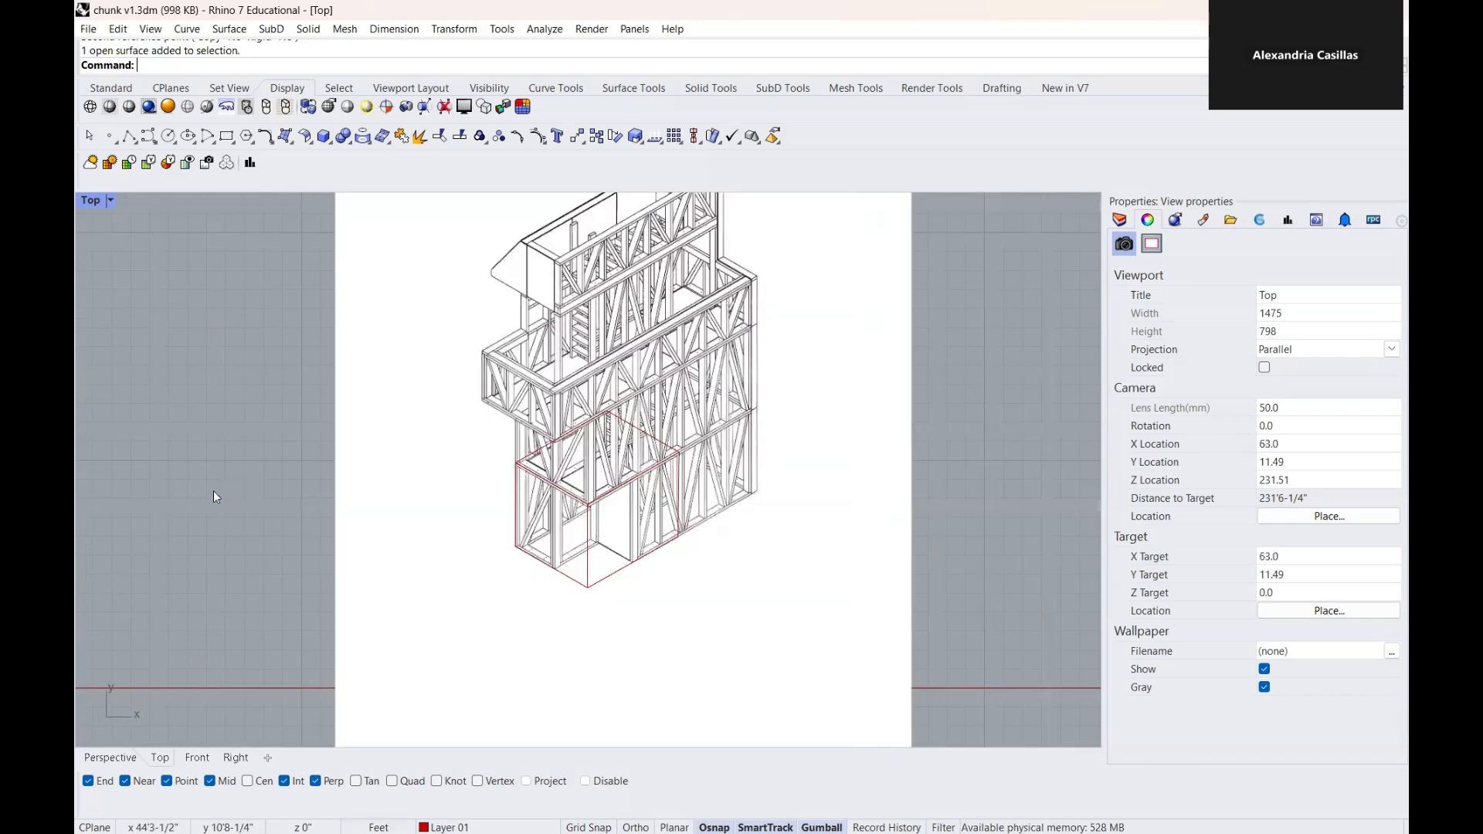
{"action": "mouse_move", "coordinate": [338, 510]}
{"action": "right_mouse_down"}
{"action": "mouse_move", "coordinate": [359, 443]}
{"action": "mouse_move", "coordinate": [390, 434]}
{"action": "right_mouse_up"}
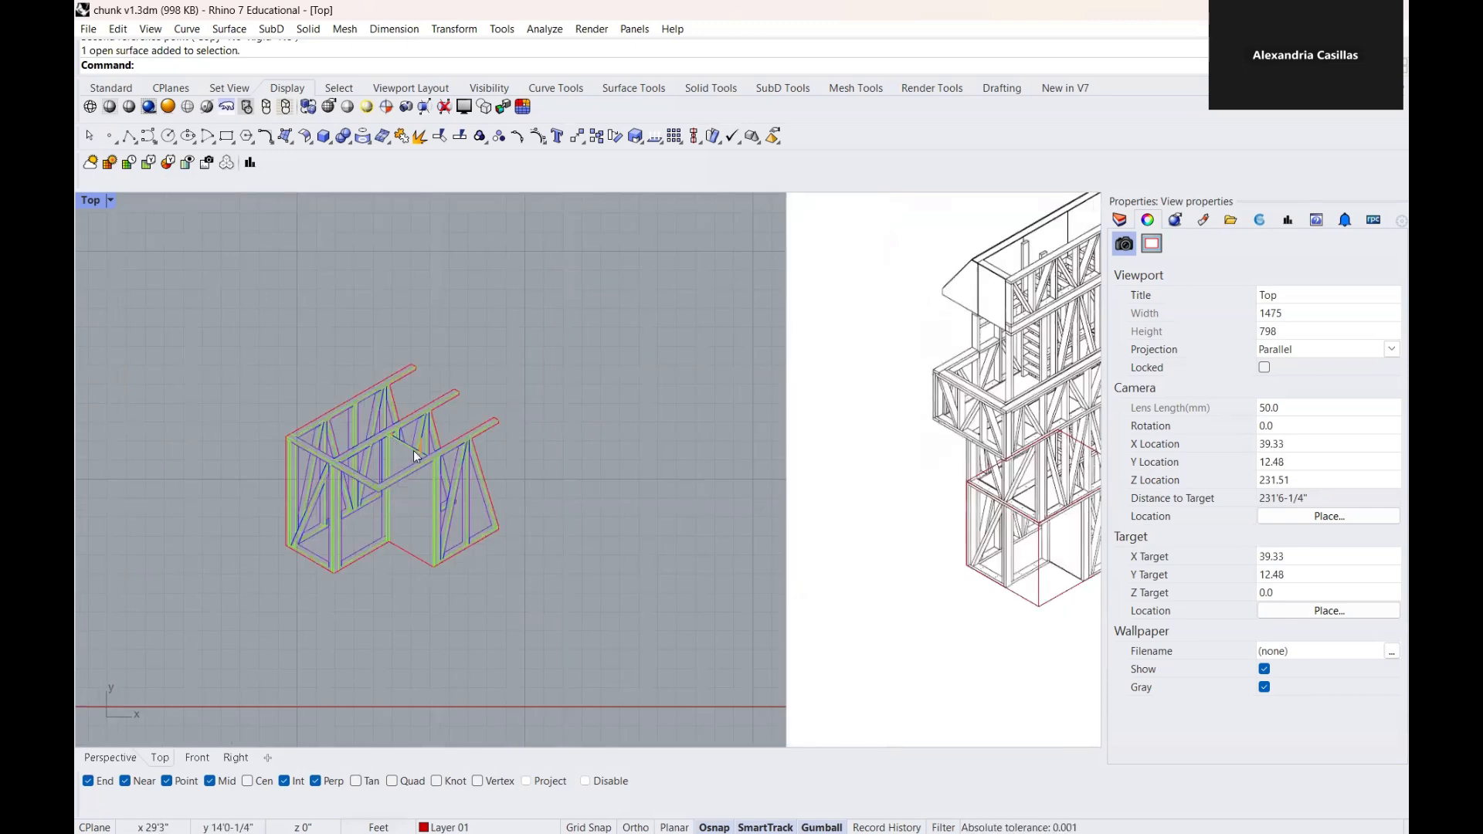
{"action": "mouse_move", "coordinate": [579, 480]}
{"action": "right_mouse_down"}
{"action": "mouse_move", "coordinate": [564, 503]}
{"action": "mouse_move", "coordinate": [690, 551]}
{"action": "right_mouse_up"}
Step: Measure the bottom plate's vertical thickness beside the front corner post in the reference picture
{"action": "scroll", "coordinate": [699, 562], "scroll_direction": "up", "scroll_amount": 5}
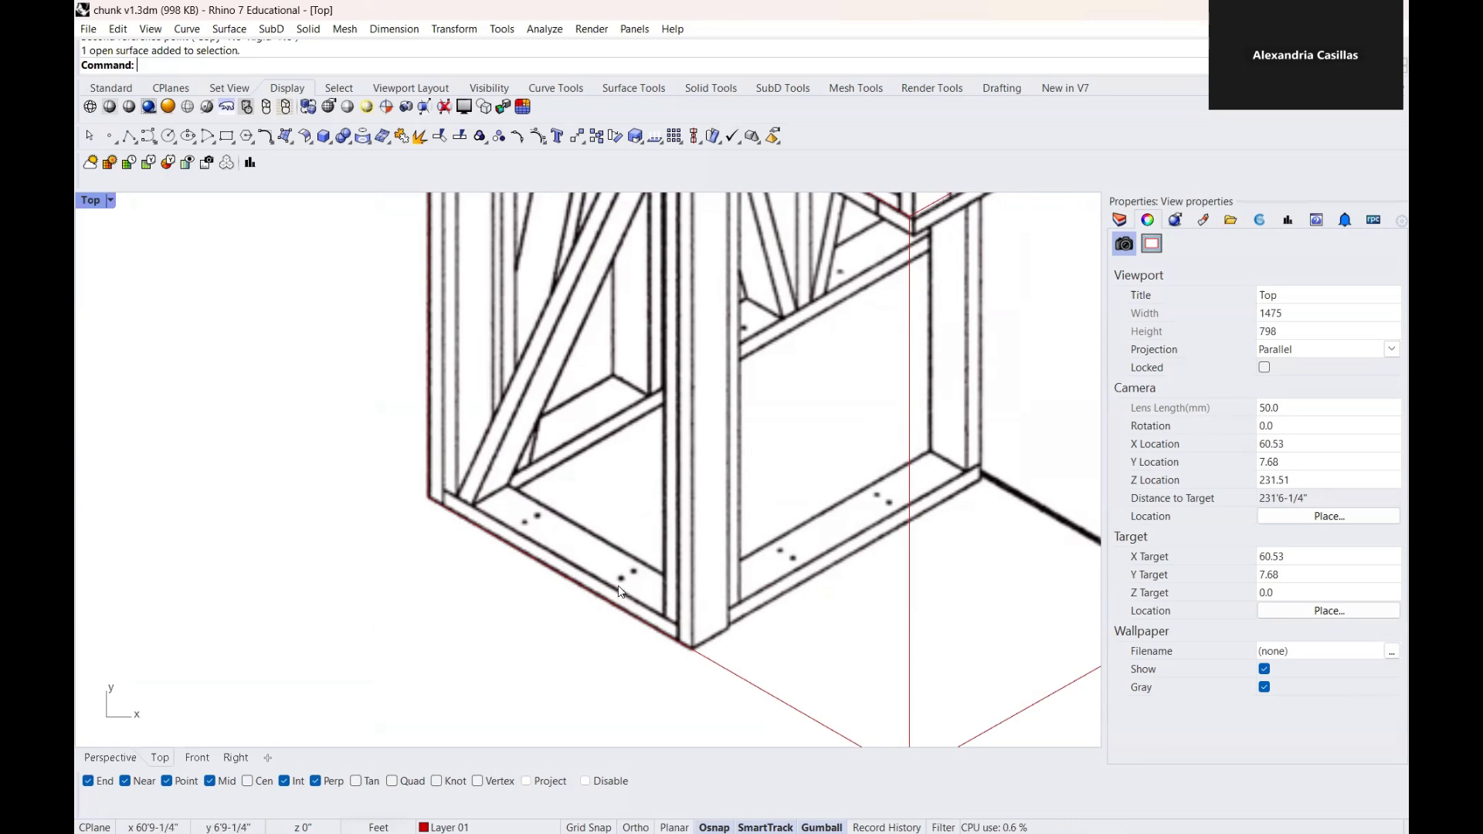
{"action": "type", "text": "Distance"}
{"action": "key", "text": "Return"}
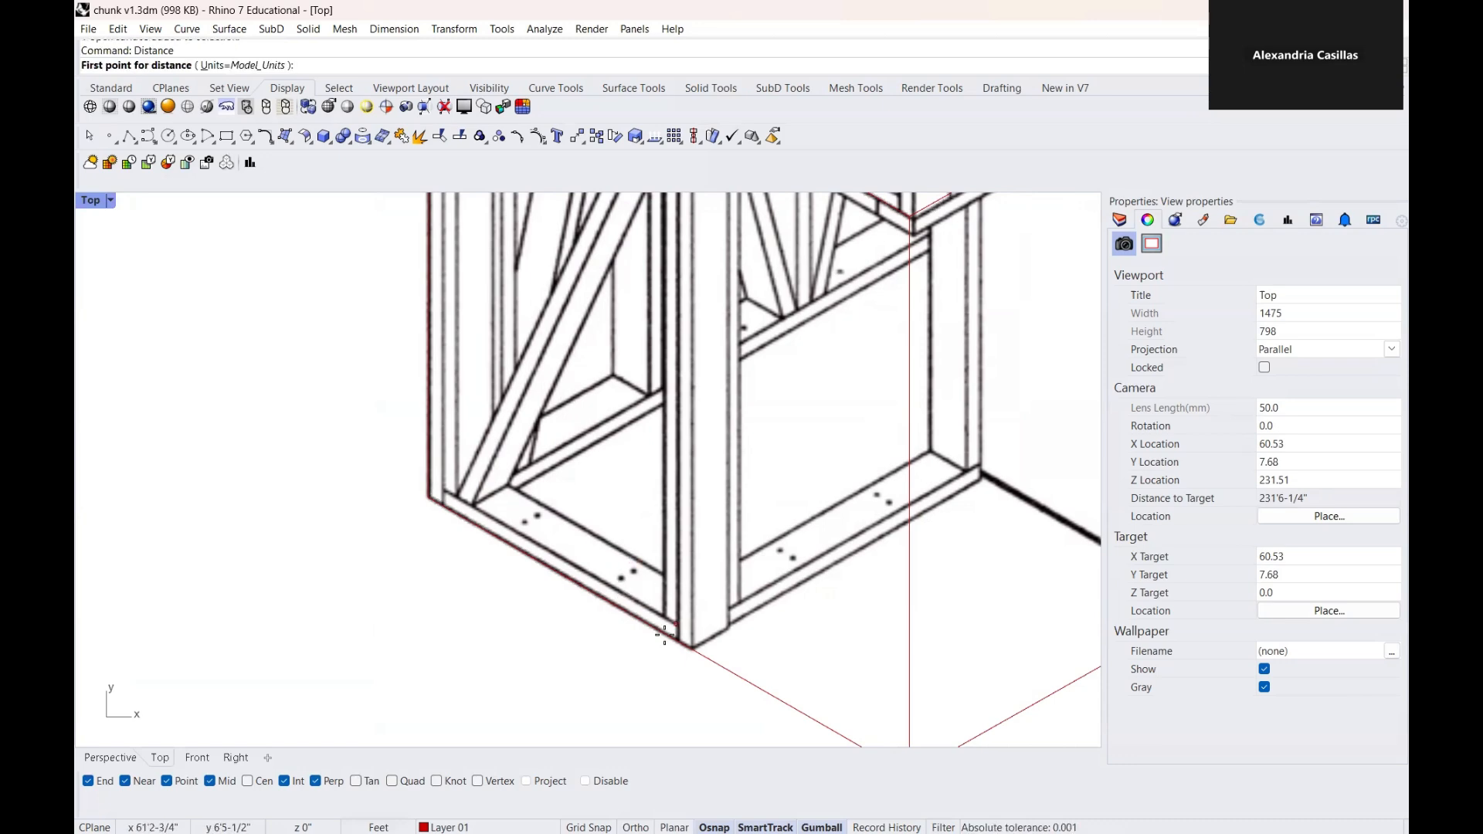
{"action": "scroll", "coordinate": [680, 635], "scroll_direction": "up", "scroll_amount": 5}
{"action": "scroll", "coordinate": [679, 635], "scroll_direction": "up", "scroll_amount": 2}
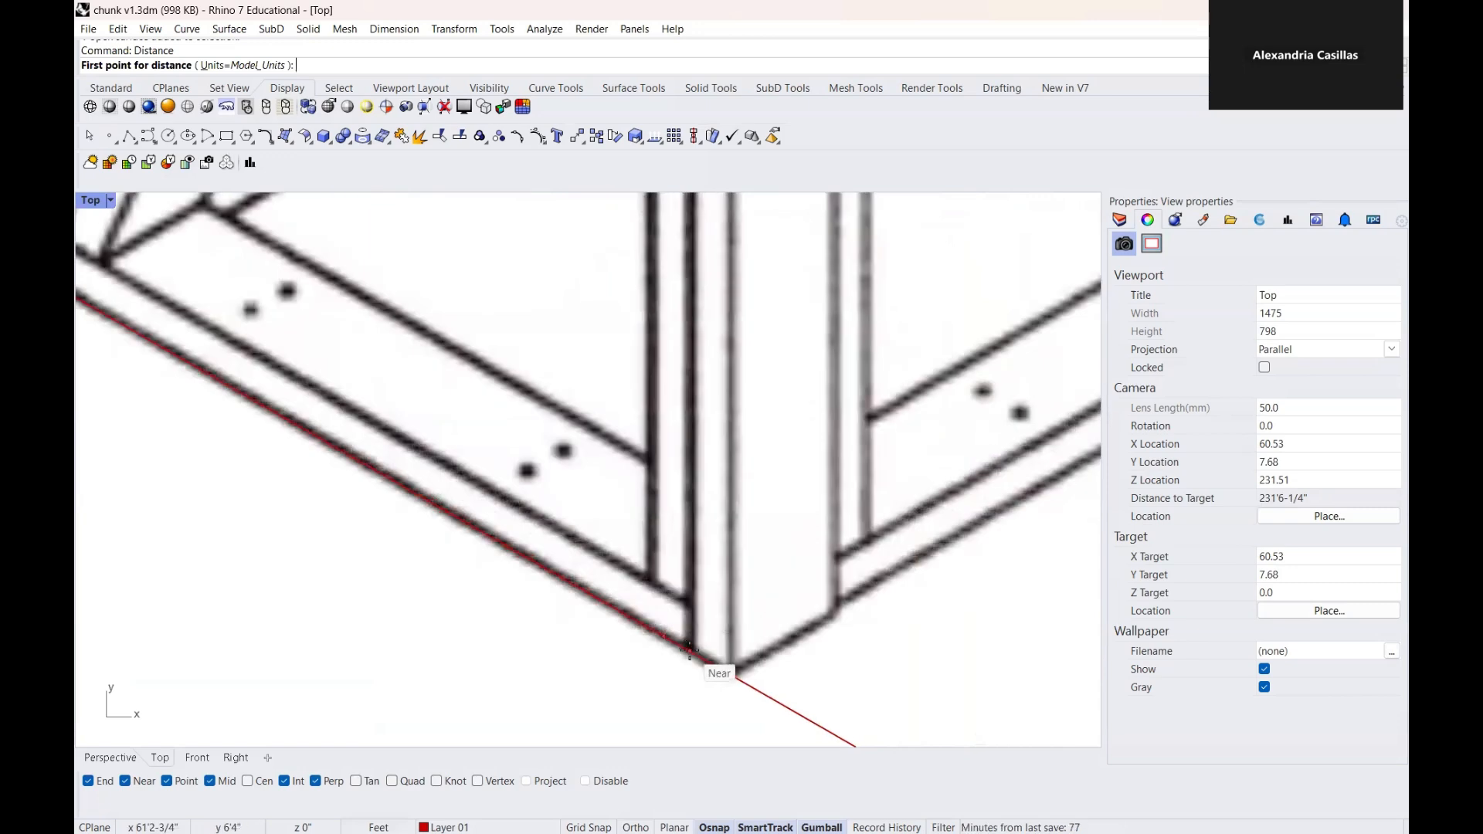
{"action": "left_click", "coordinate": [689, 639]}
{"action": "left_click", "coordinate": [689, 607]}
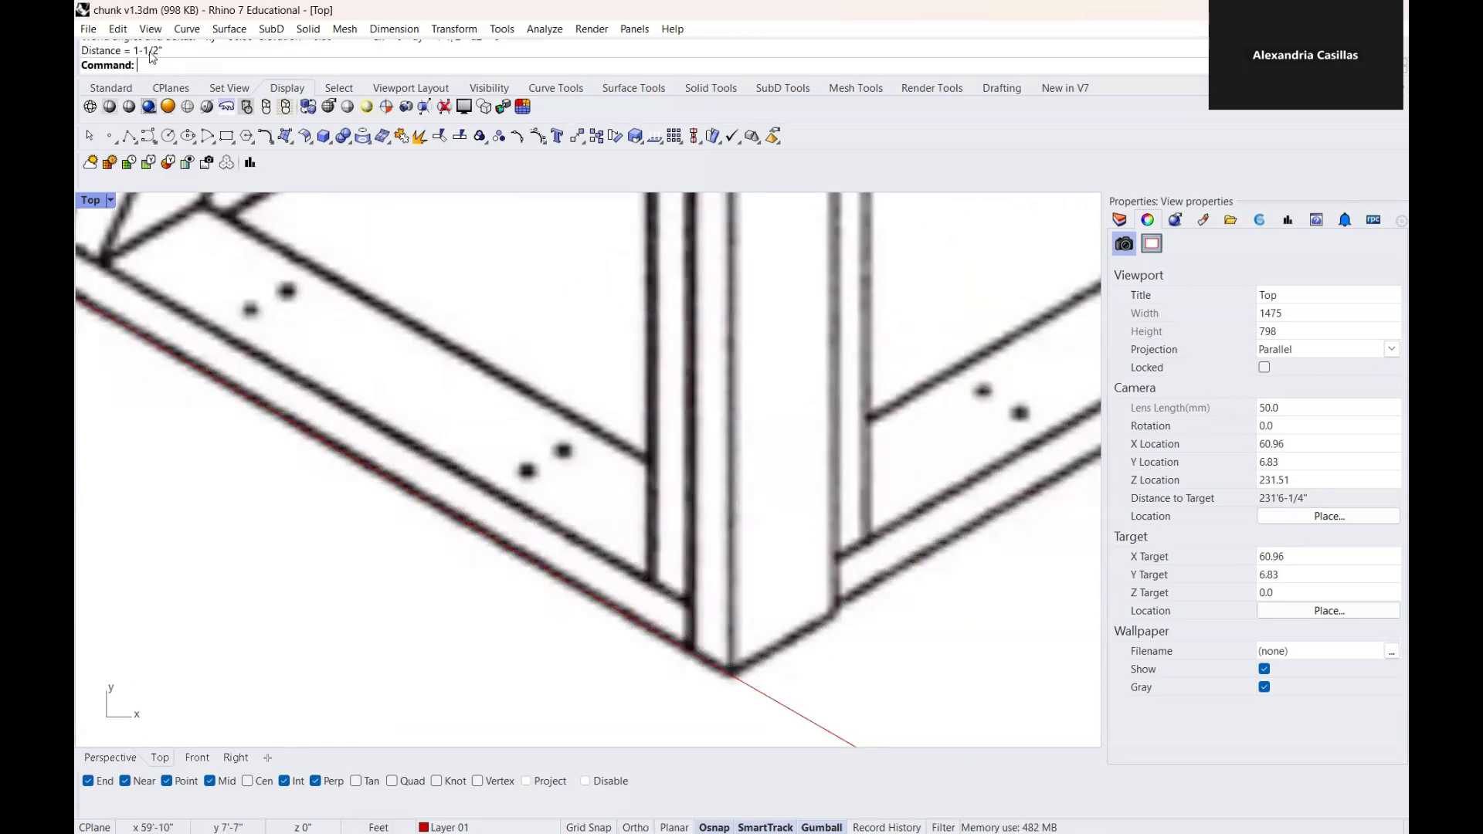
Step: Measure the matching bottom plate thickness beside the corner post in the traced frame linework
{"action": "scroll", "coordinate": [354, 503], "scroll_direction": "down", "scroll_amount": 5}
{"action": "scroll", "coordinate": [353, 504], "scroll_direction": "down", "scroll_amount": 4}
{"action": "right_click_drag", "start_coordinate": [353, 503], "coordinate": [1004, 494]}
{"action": "scroll", "coordinate": [510, 468], "scroll_direction": "down", "scroll_amount": 6}
{"action": "scroll", "coordinate": [510, 498], "scroll_direction": "up", "scroll_amount": 5}
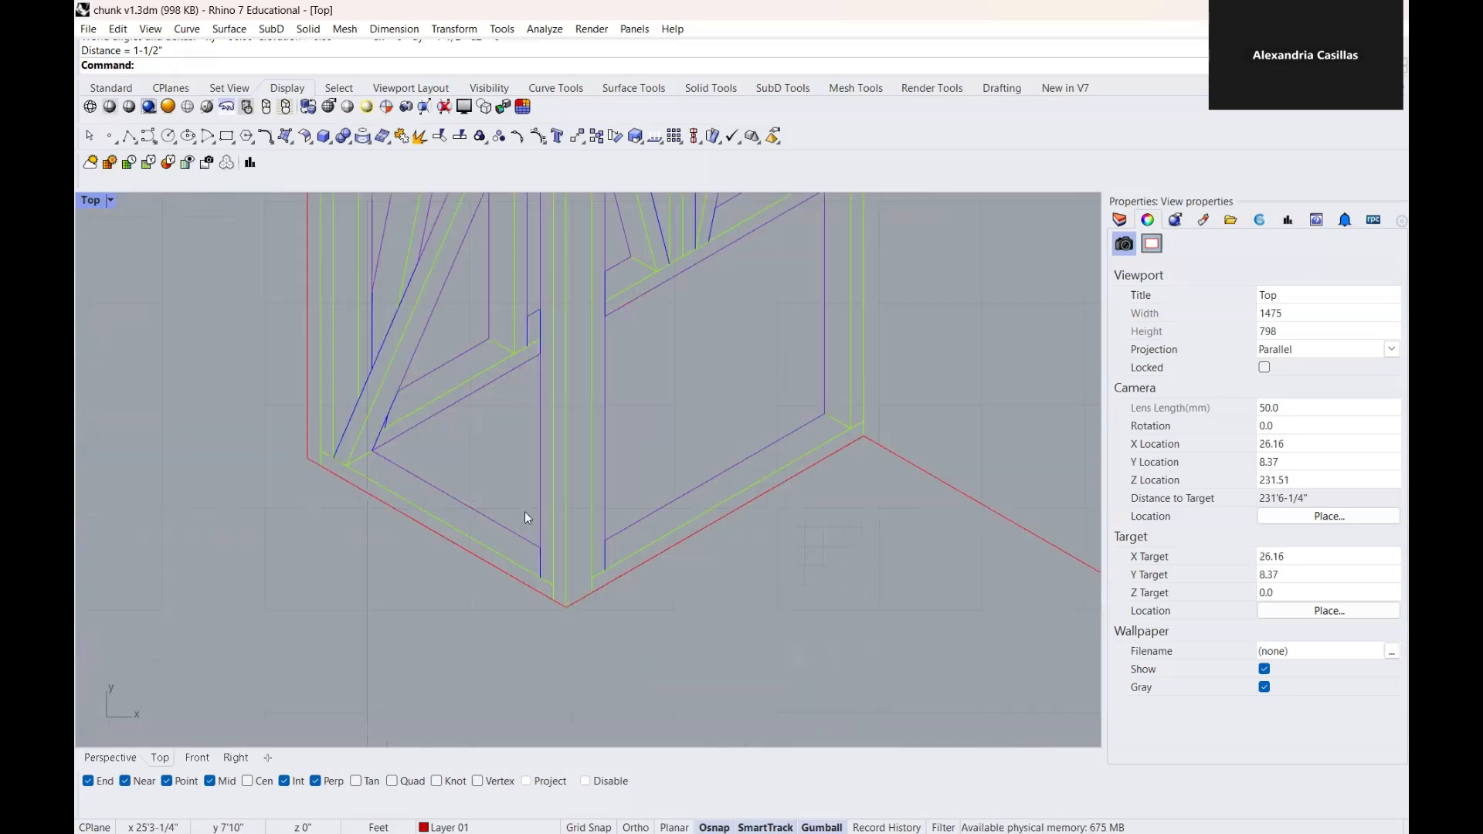
{"action": "key", "text": "Return"}
{"action": "left_click", "coordinate": [565, 618]}
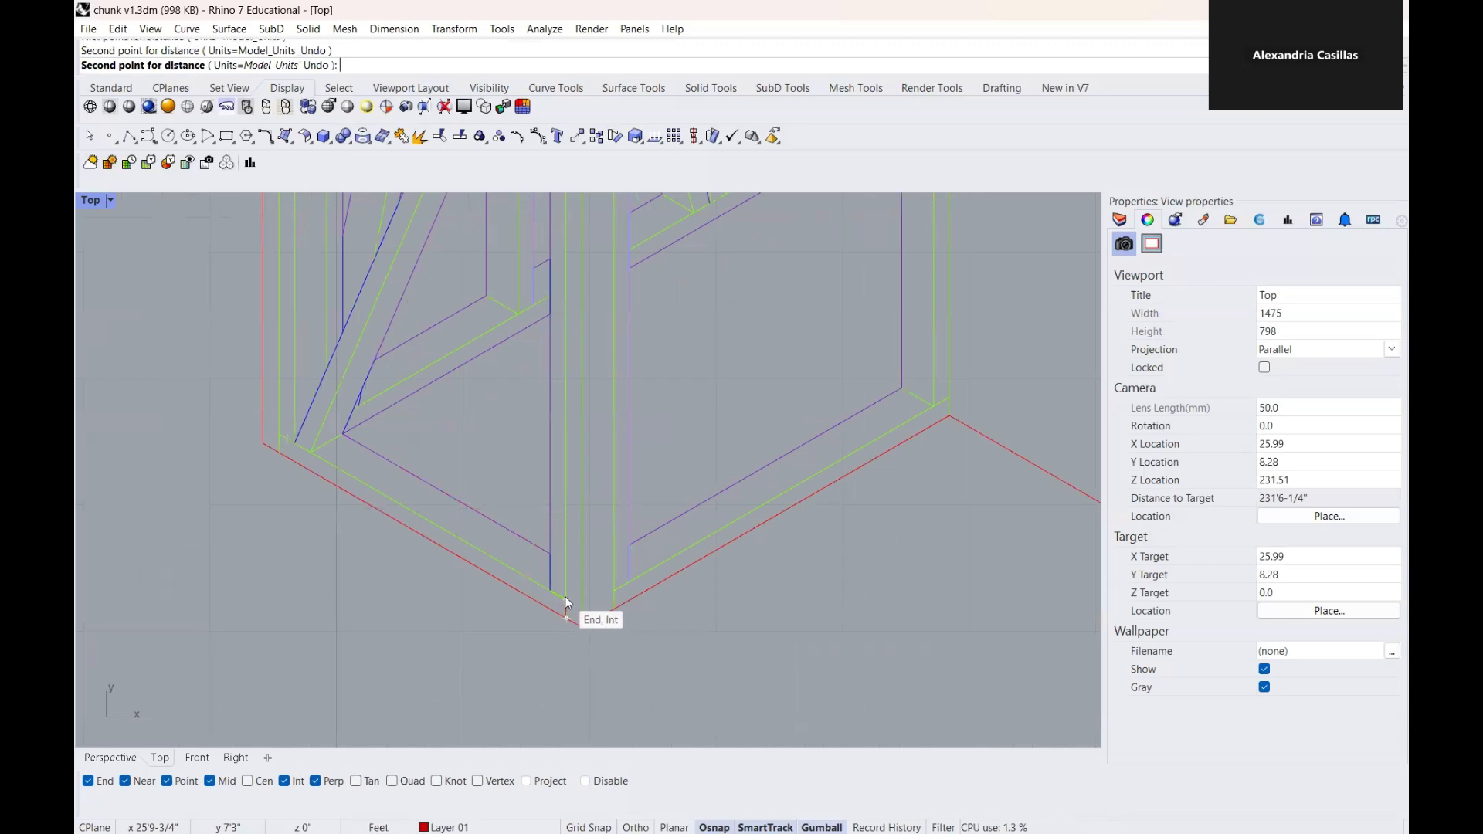
{"action": "left_click", "coordinate": [566, 607]}
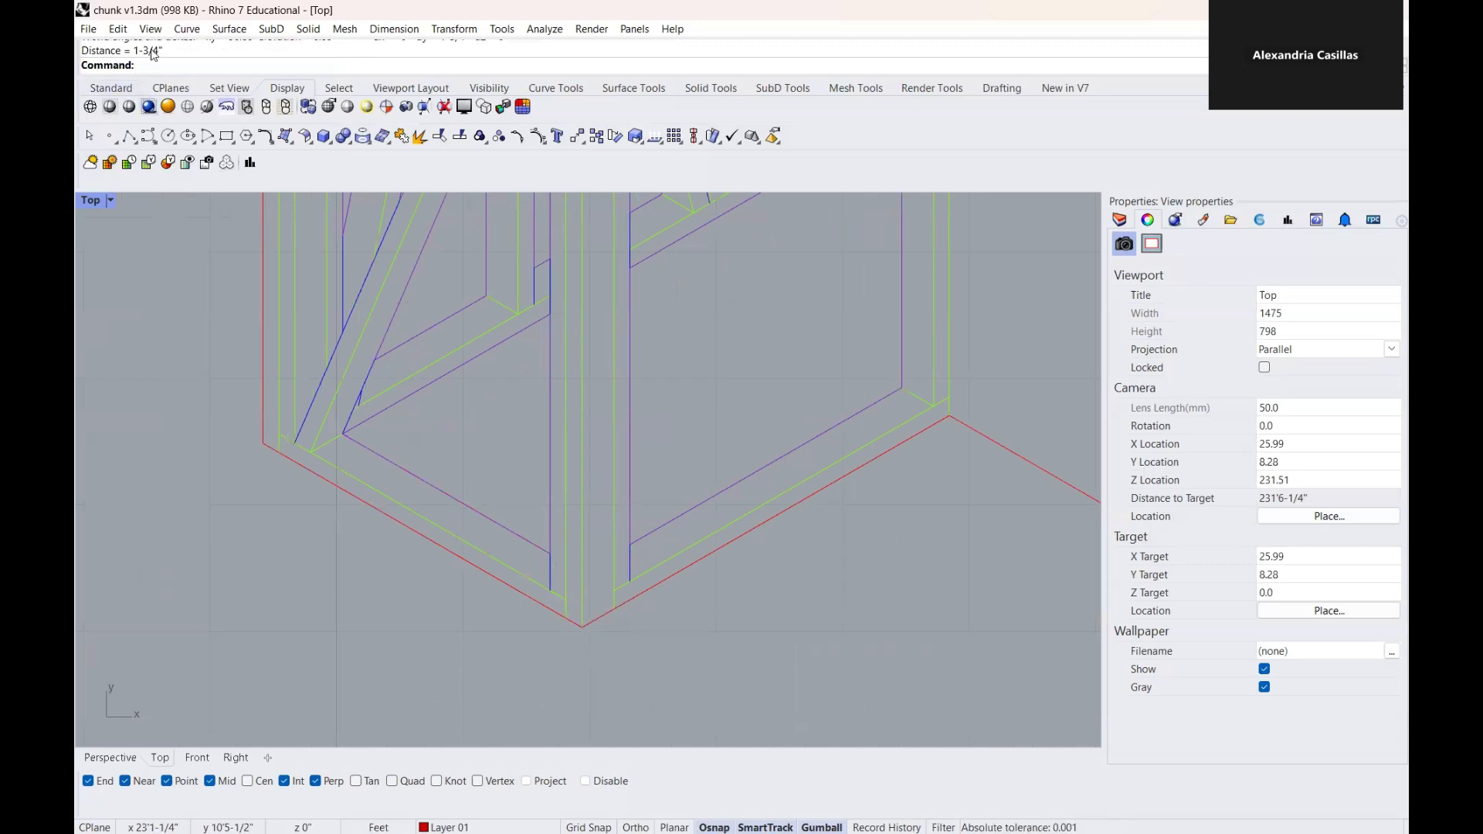
Step: Scale all the frame curves from the bottom plate's outer edge beside the corner post, making the plate thickness 1.5"
{"action": "scroll", "coordinate": [495, 582], "scroll_direction": "down", "scroll_amount": 3}
{"action": "scroll", "coordinate": [408, 497], "scroll_direction": "down", "scroll_amount": 5}
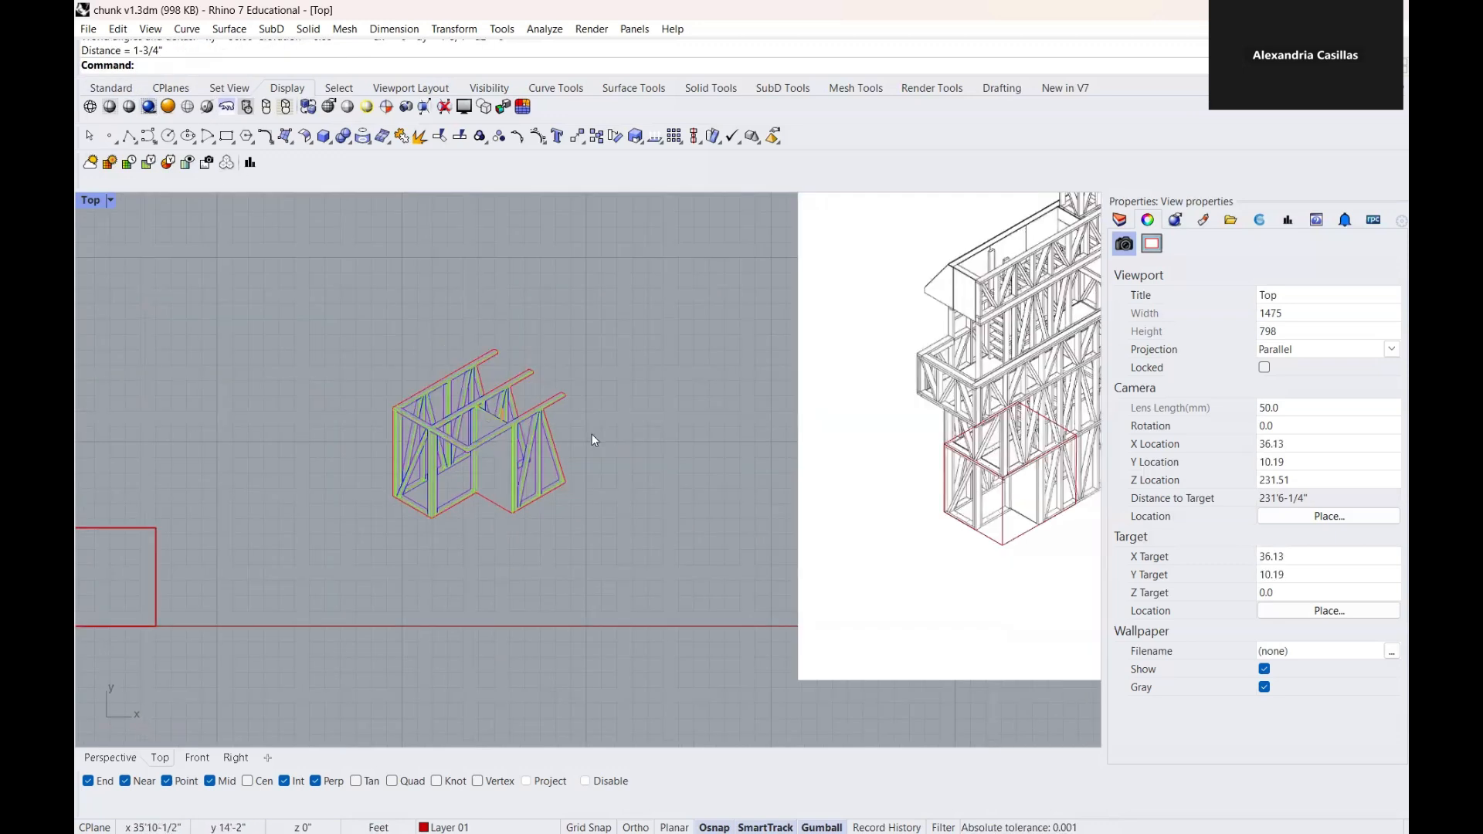
{"action": "left_click_drag", "start_coordinate": [689, 566], "coordinate": [338, 322]}
{"action": "scroll", "coordinate": [380, 436], "scroll_direction": "up", "scroll_amount": 5}
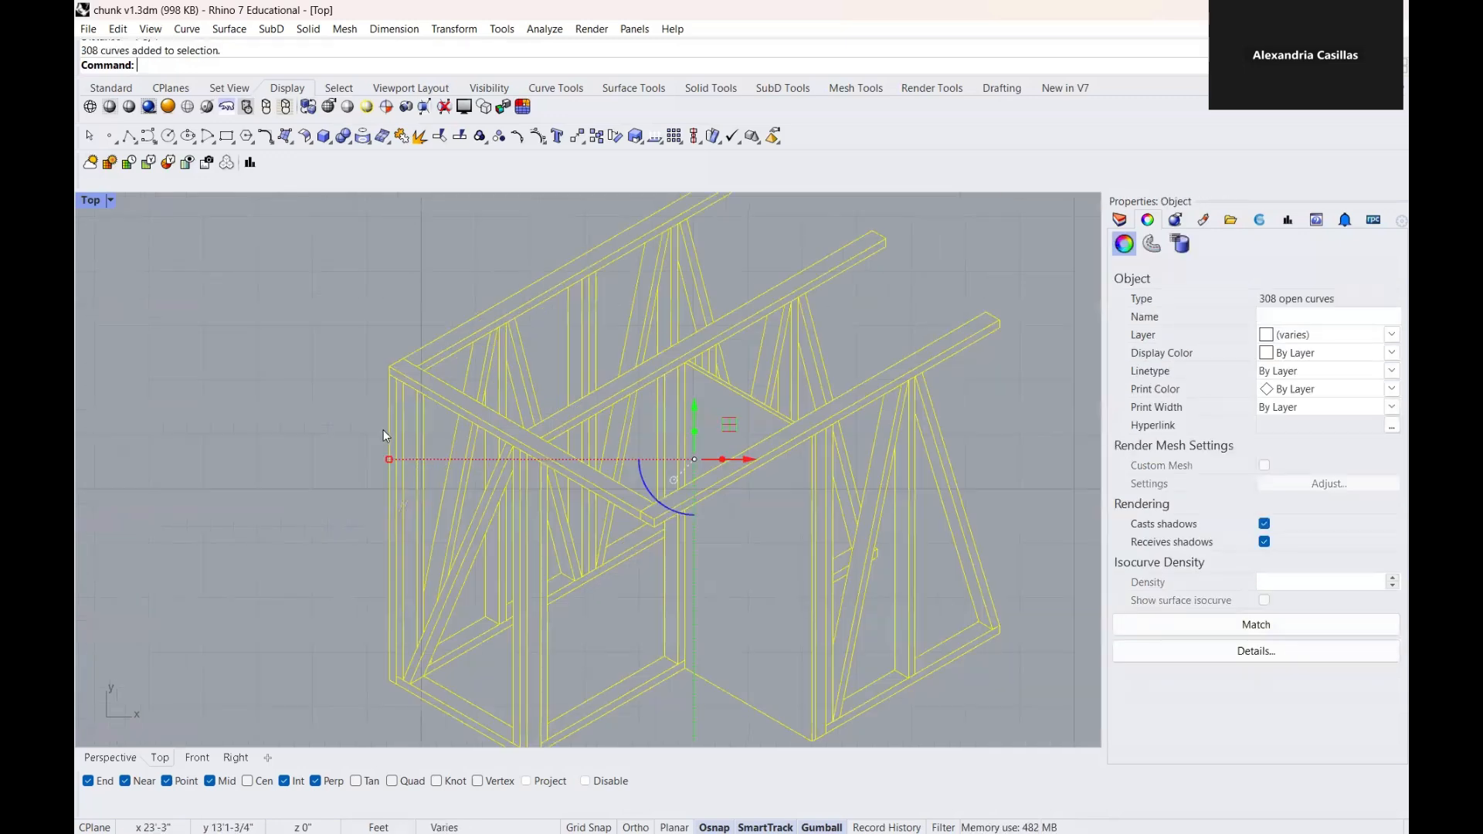
{"action": "type", "text": "scale"}
{"action": "key", "text": "Return"}
{"action": "scroll", "coordinate": [494, 610], "scroll_direction": "up", "scroll_amount": 6}
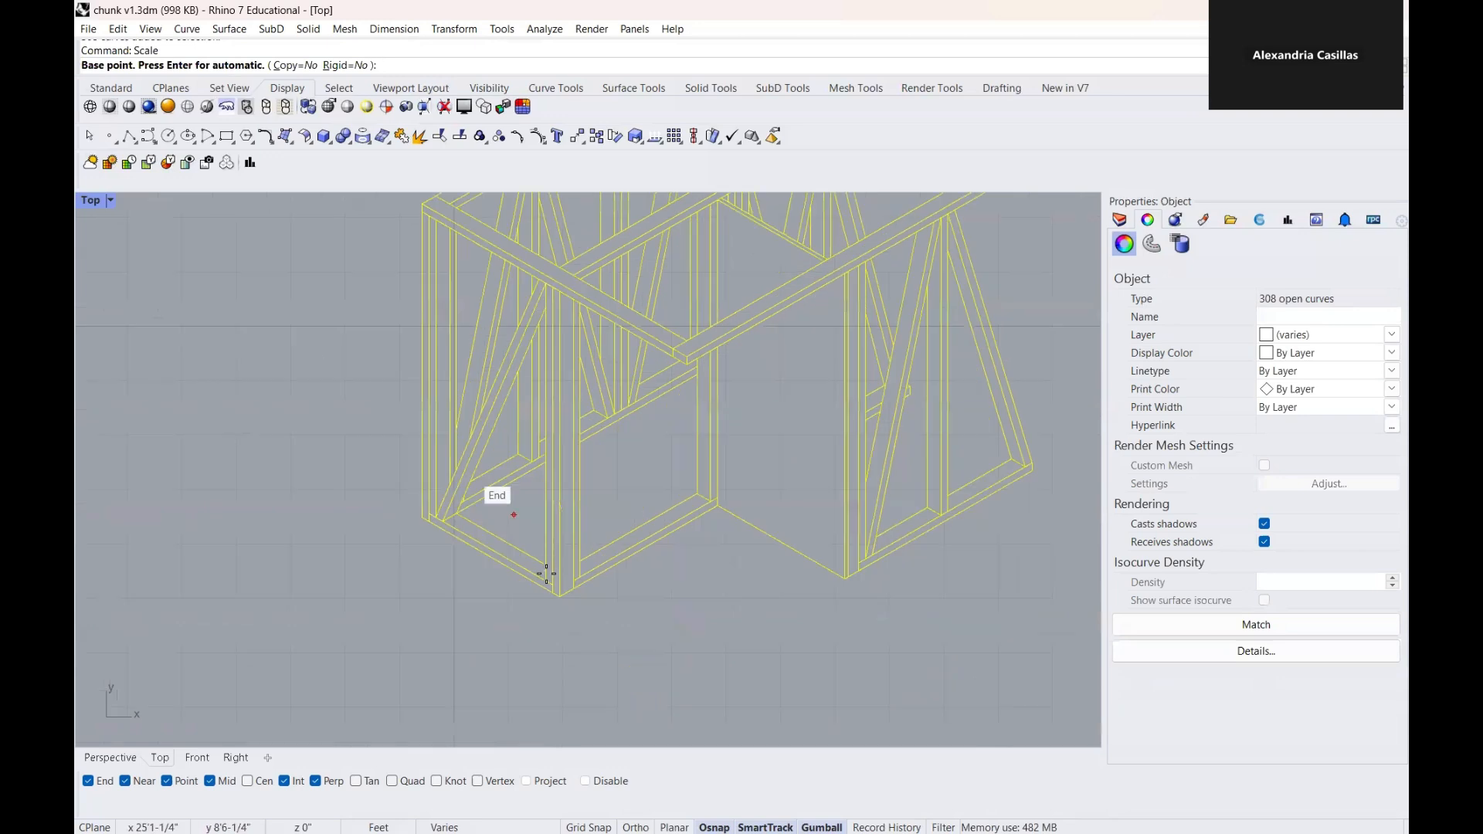
{"action": "scroll", "coordinate": [556, 611], "scroll_direction": "up", "scroll_amount": 2}
{"action": "left_click", "coordinate": [558, 610]}
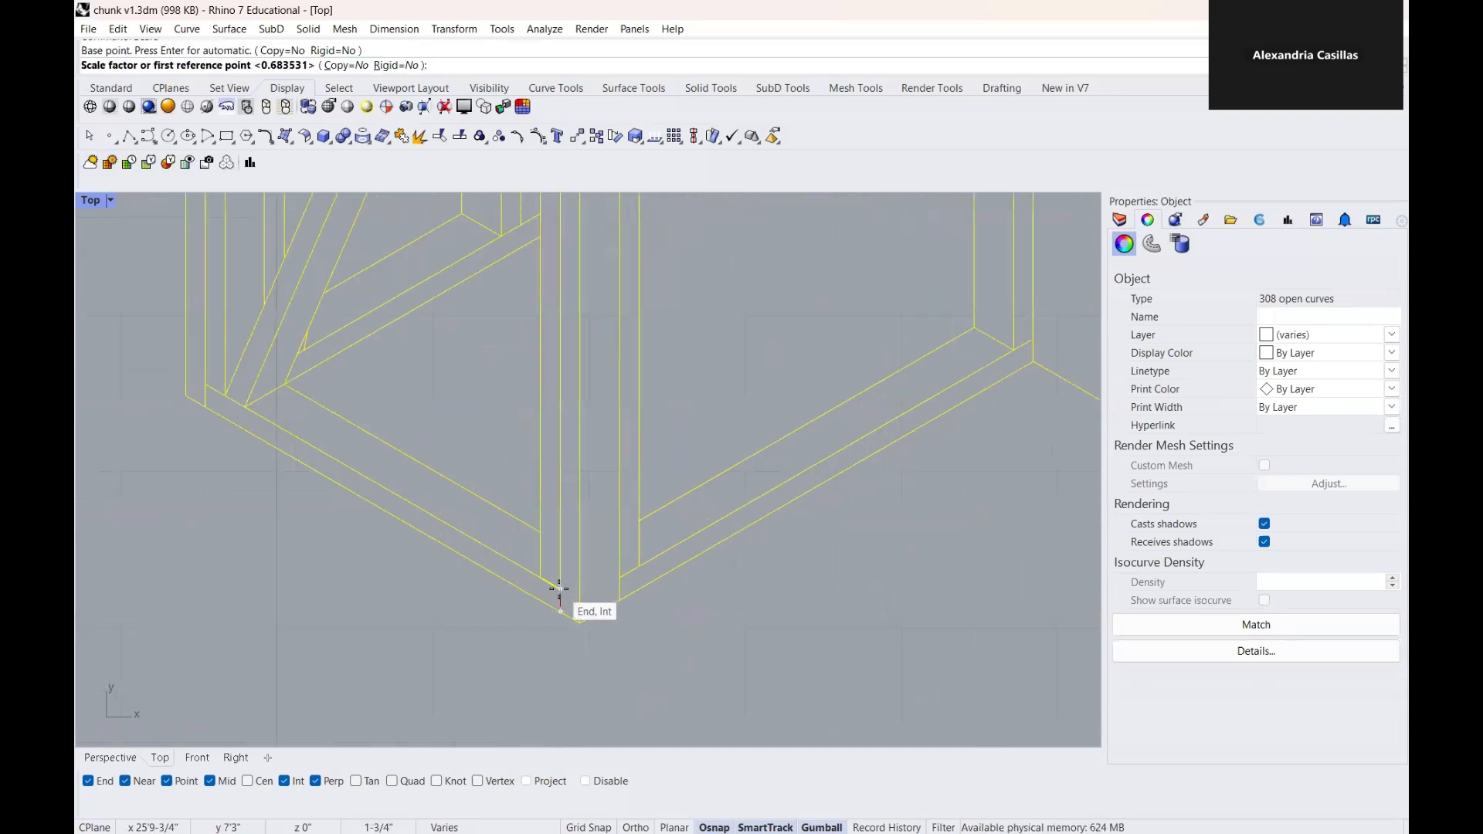
{"action": "left_click", "coordinate": [559, 588]}
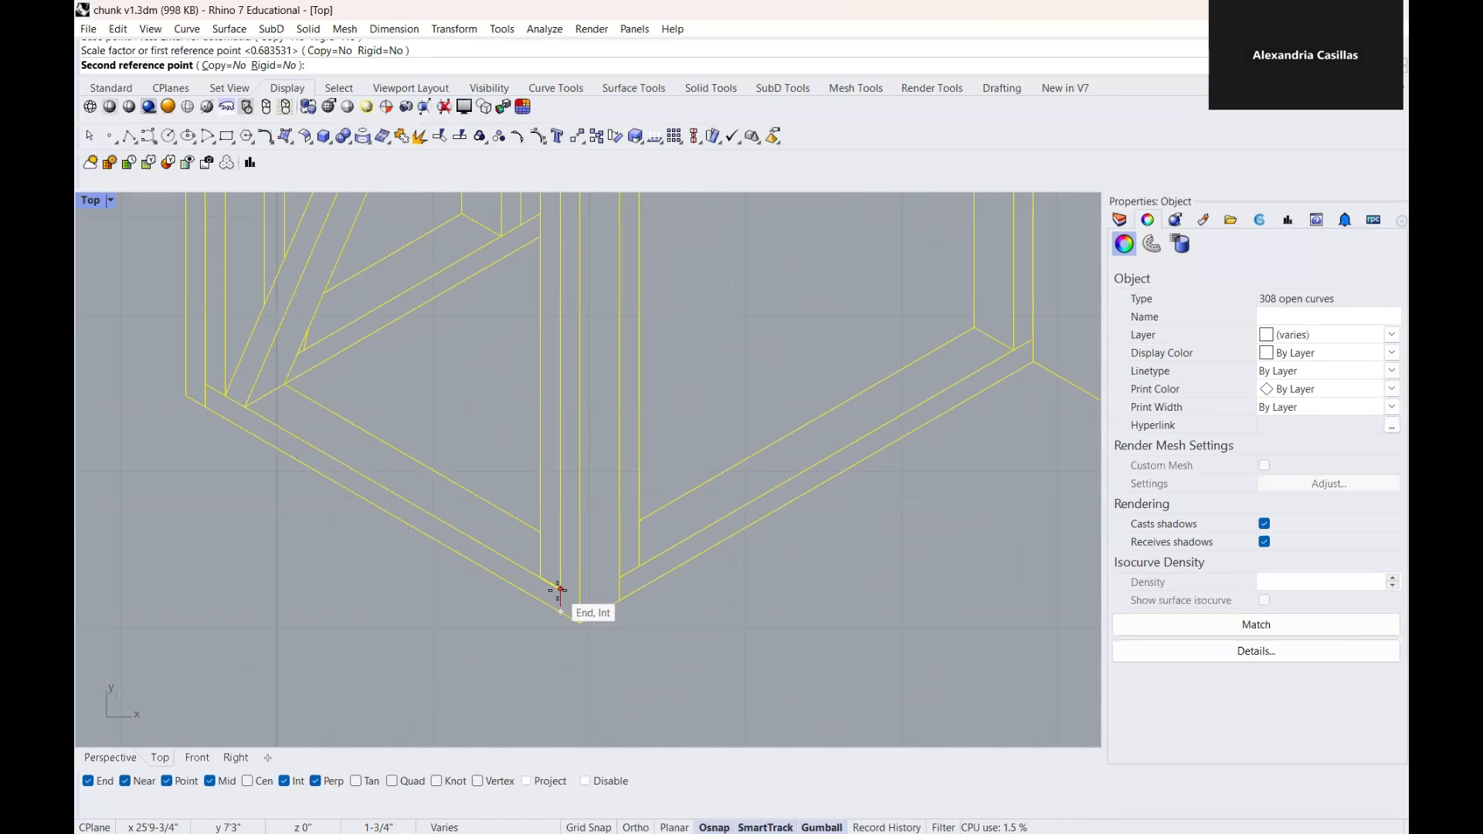
{"action": "type", "text": "1.5"}
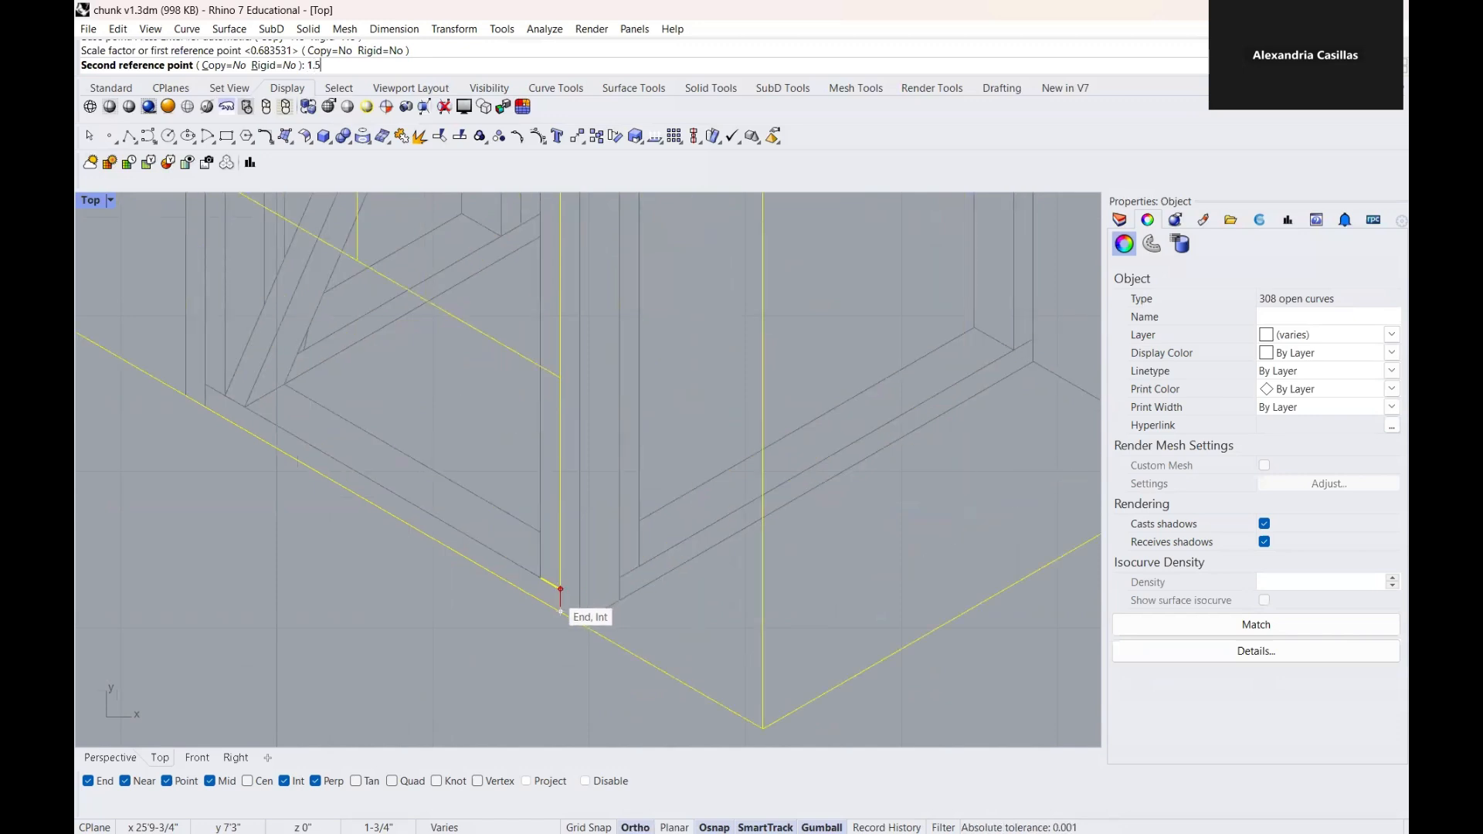
{"action": "key", "text": "Return"}
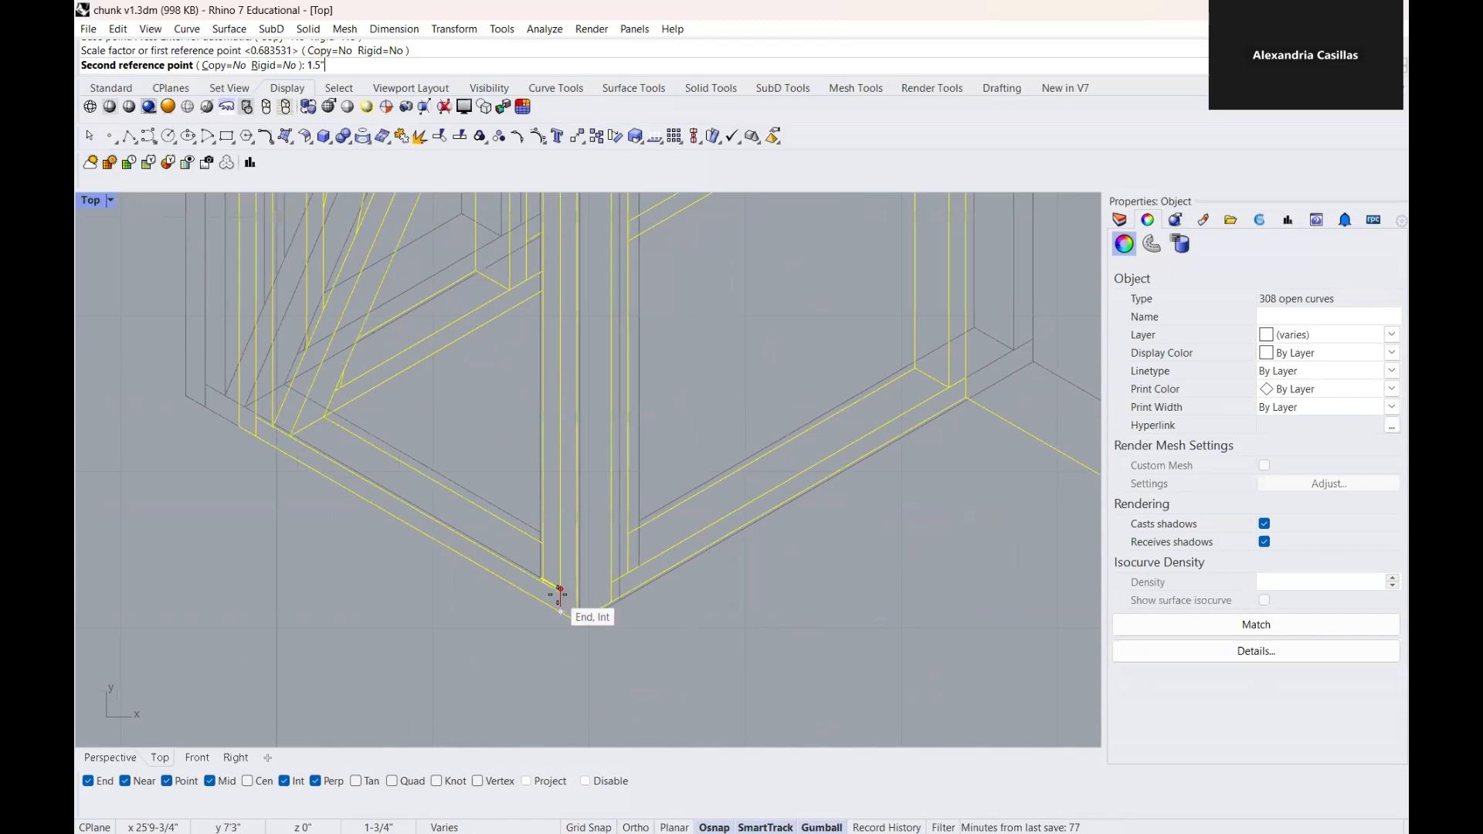
{"action": "scroll", "coordinate": [448, 519], "scroll_direction": "down", "scroll_amount": 12}
{"action": "left_click", "coordinate": [551, 596]}
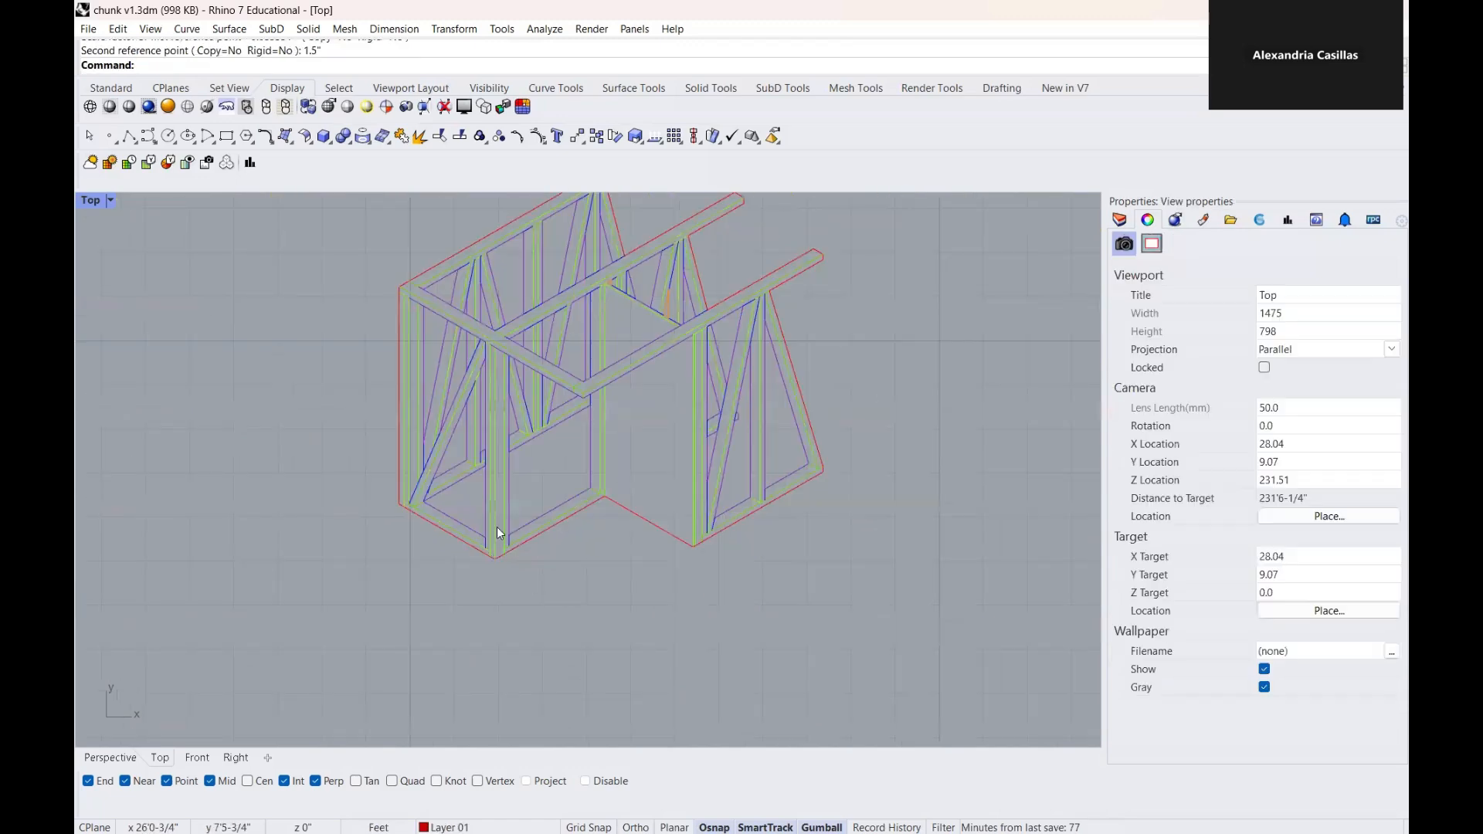
Step: Check the bottom plate thickness beside the corner post in the scaled frame linework with Distance
{"action": "scroll", "coordinate": [499, 536], "scroll_direction": "down", "scroll_amount": 2}
{"action": "scroll", "coordinate": [427, 454], "scroll_direction": "up", "scroll_amount": 5}
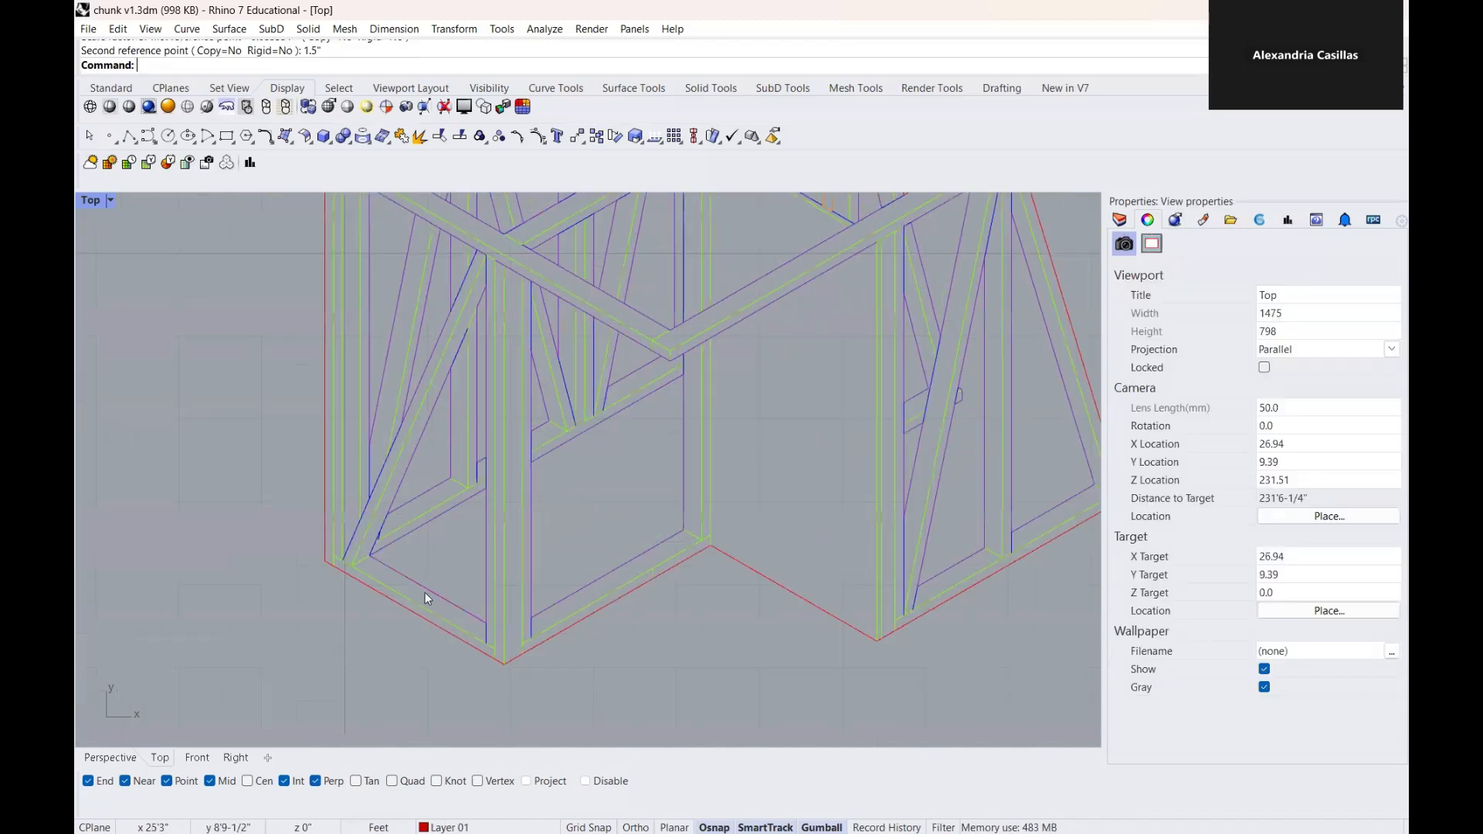
{"action": "type", "text": "Distance"}
{"action": "key", "text": "Return"}
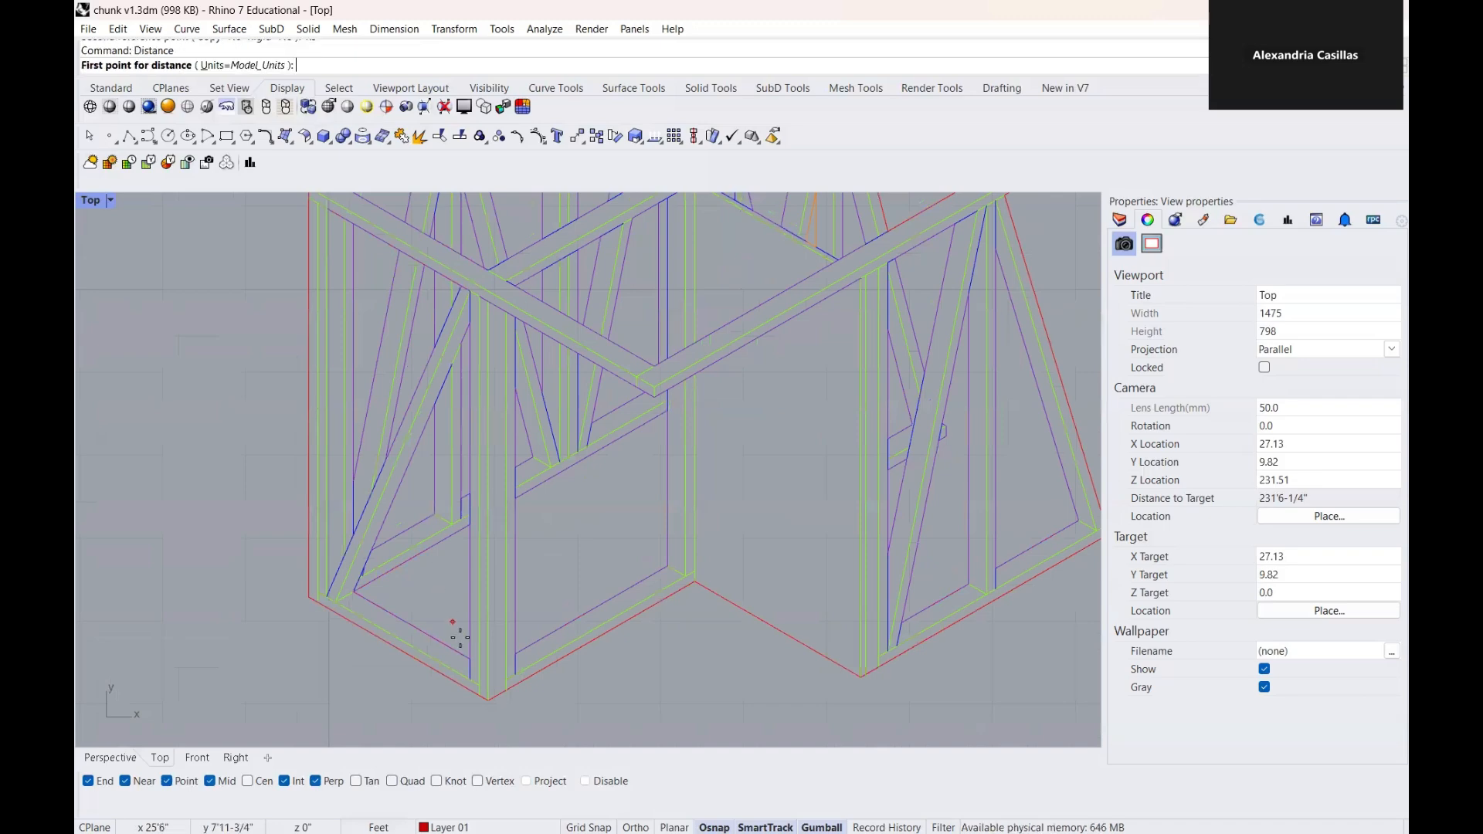
{"action": "left_click", "coordinate": [480, 703]}
{"action": "left_click", "coordinate": [473, 690]}
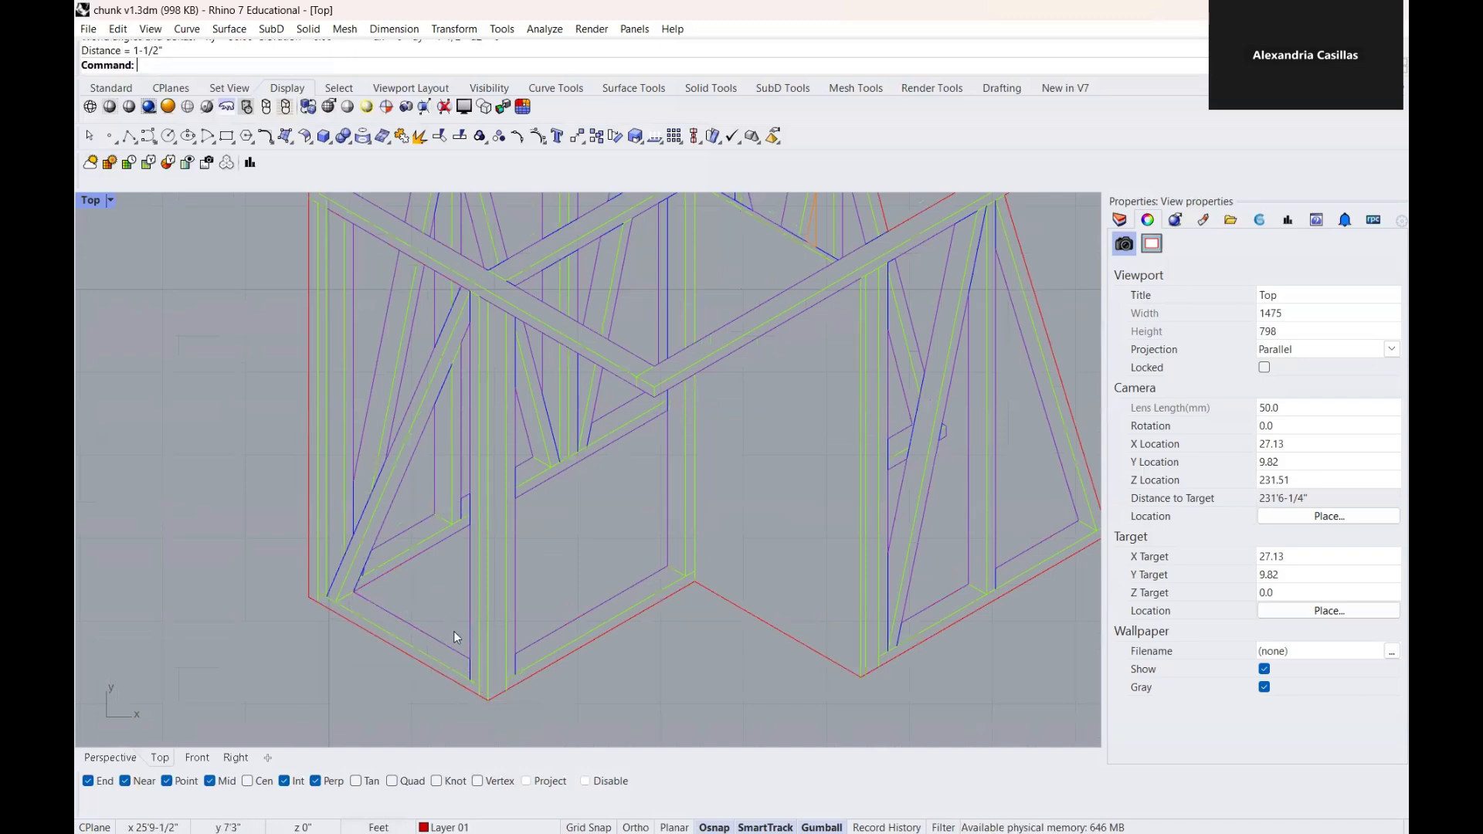
Step: Measure the front bottom plate's outer edge between its two corners in the reference picture
{"action": "scroll", "coordinate": [340, 514], "scroll_direction": "down", "scroll_amount": 2}
{"action": "scroll", "coordinate": [337, 506], "scroll_direction": "down", "scroll_amount": 8}
{"action": "right_click_drag", "start_coordinate": [548, 455], "coordinate": [164, 495]}
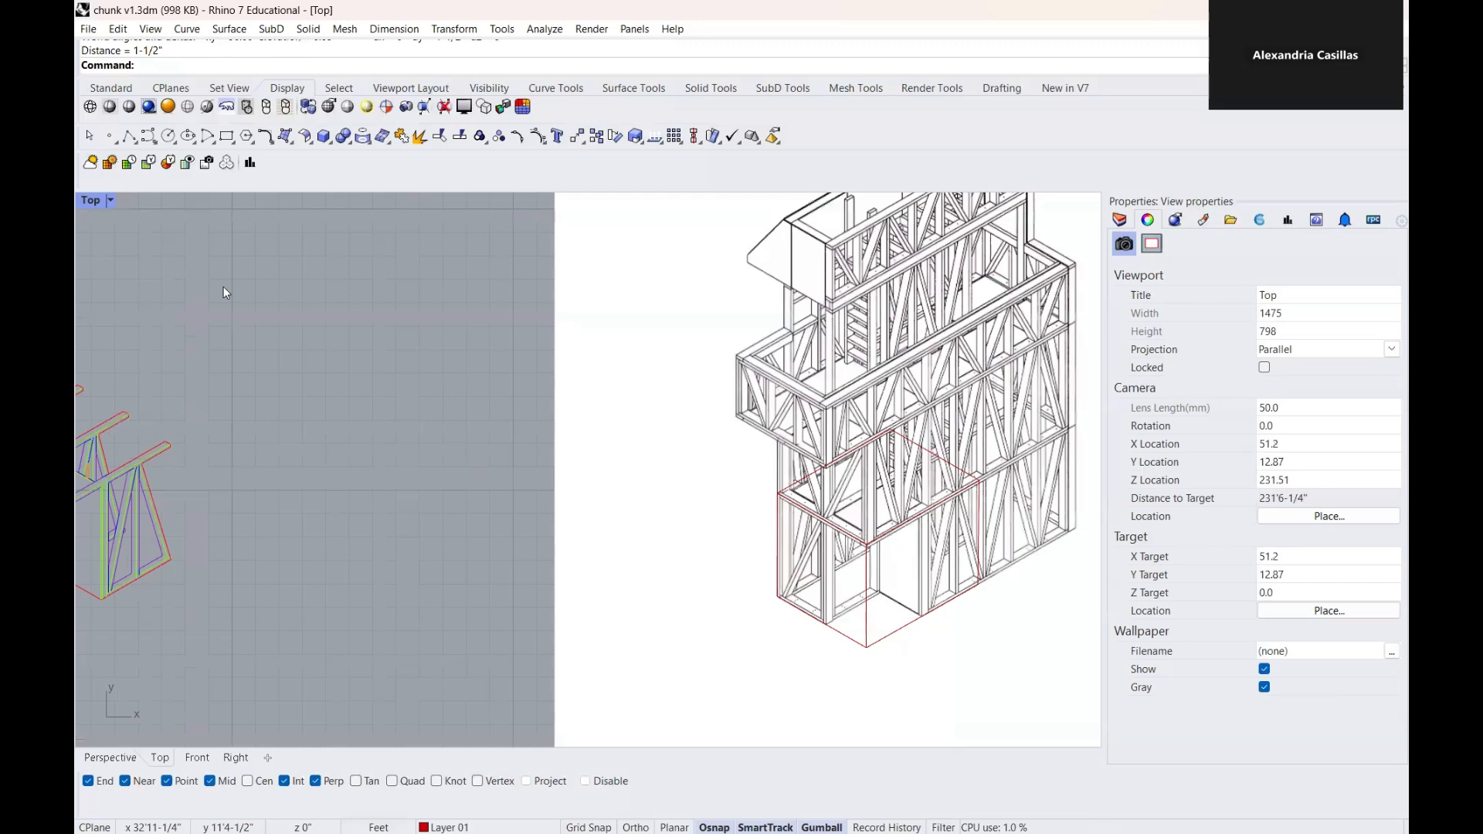
{"action": "key", "text": "Return"}
{"action": "scroll", "coordinate": [806, 622], "scroll_direction": "up", "scroll_amount": 2}
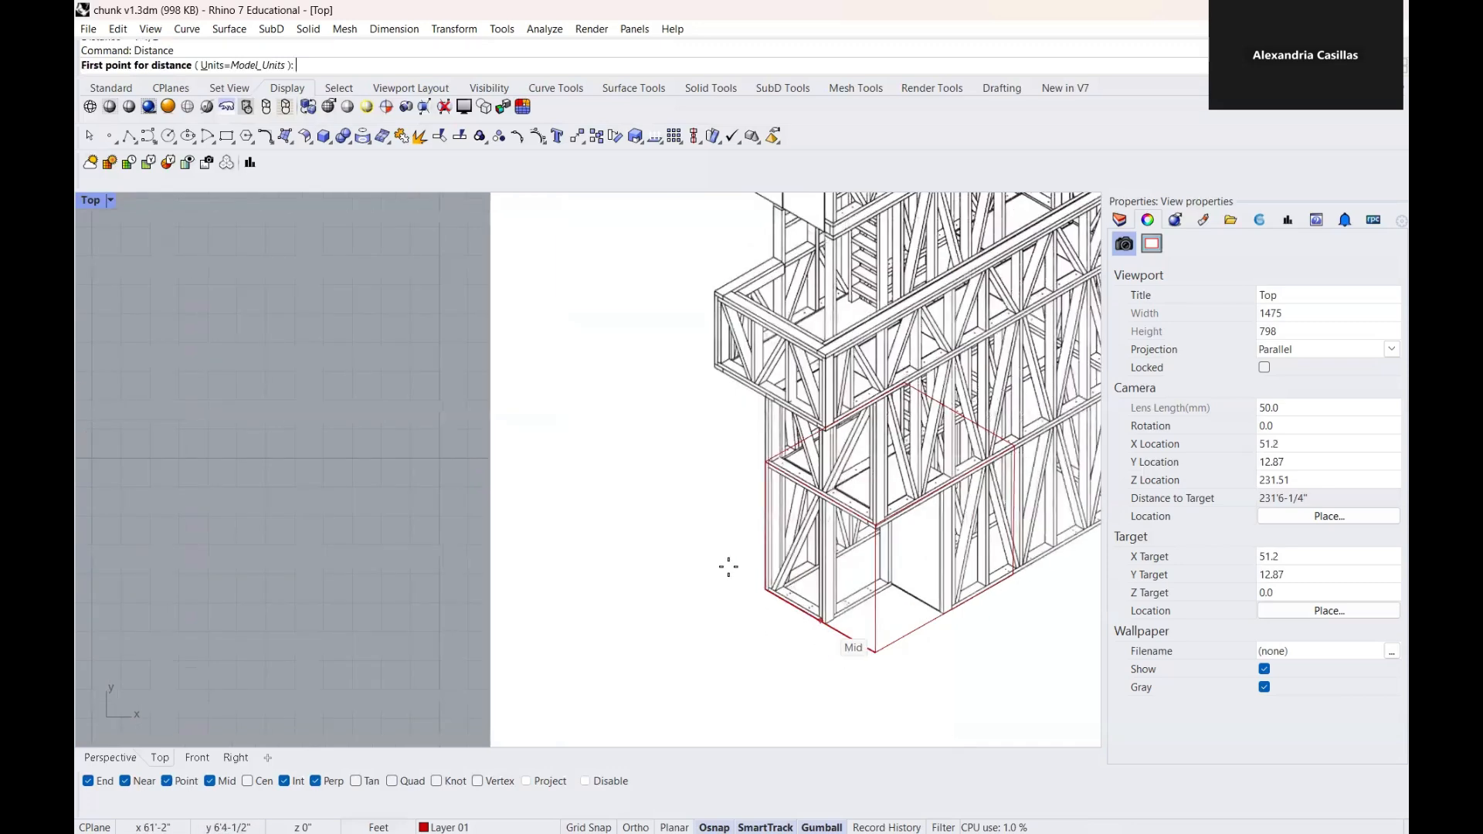
{"action": "scroll", "coordinate": [728, 567], "scroll_direction": "up", "scroll_amount": 10}
{"action": "left_click", "coordinate": [671, 543]}
{"action": "right_click_drag", "start_coordinate": [880, 598], "coordinate": [742, 505]}
{"action": "scroll", "coordinate": [871, 622], "scroll_direction": "up", "scroll_amount": 10}
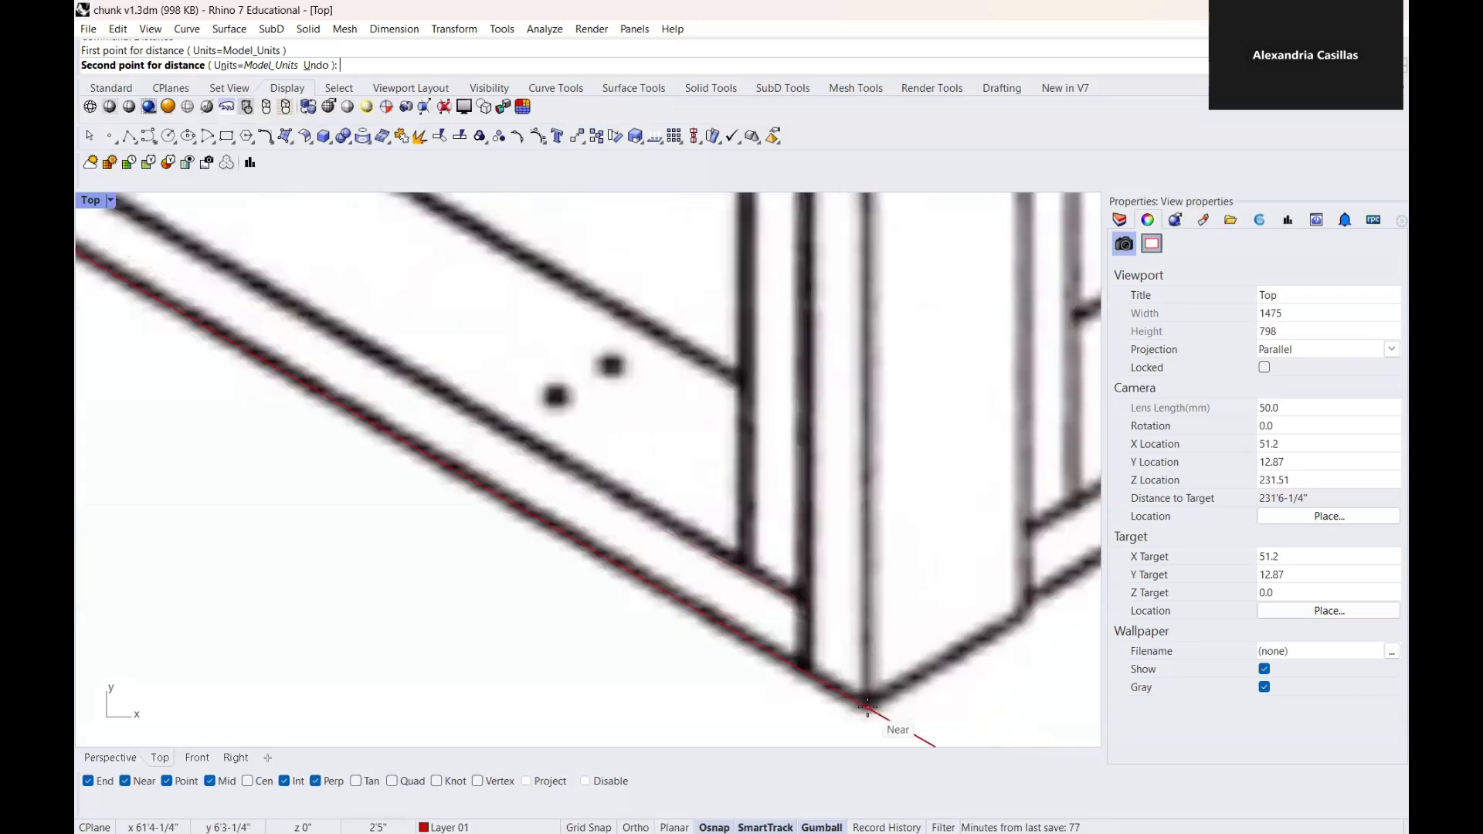
{"action": "left_click", "coordinate": [865, 705]}
Step: Measure the same front bottom plate edge from corner to corner in the scaled frame linework
{"action": "scroll", "coordinate": [829, 642], "scroll_direction": "down", "scroll_amount": 10}
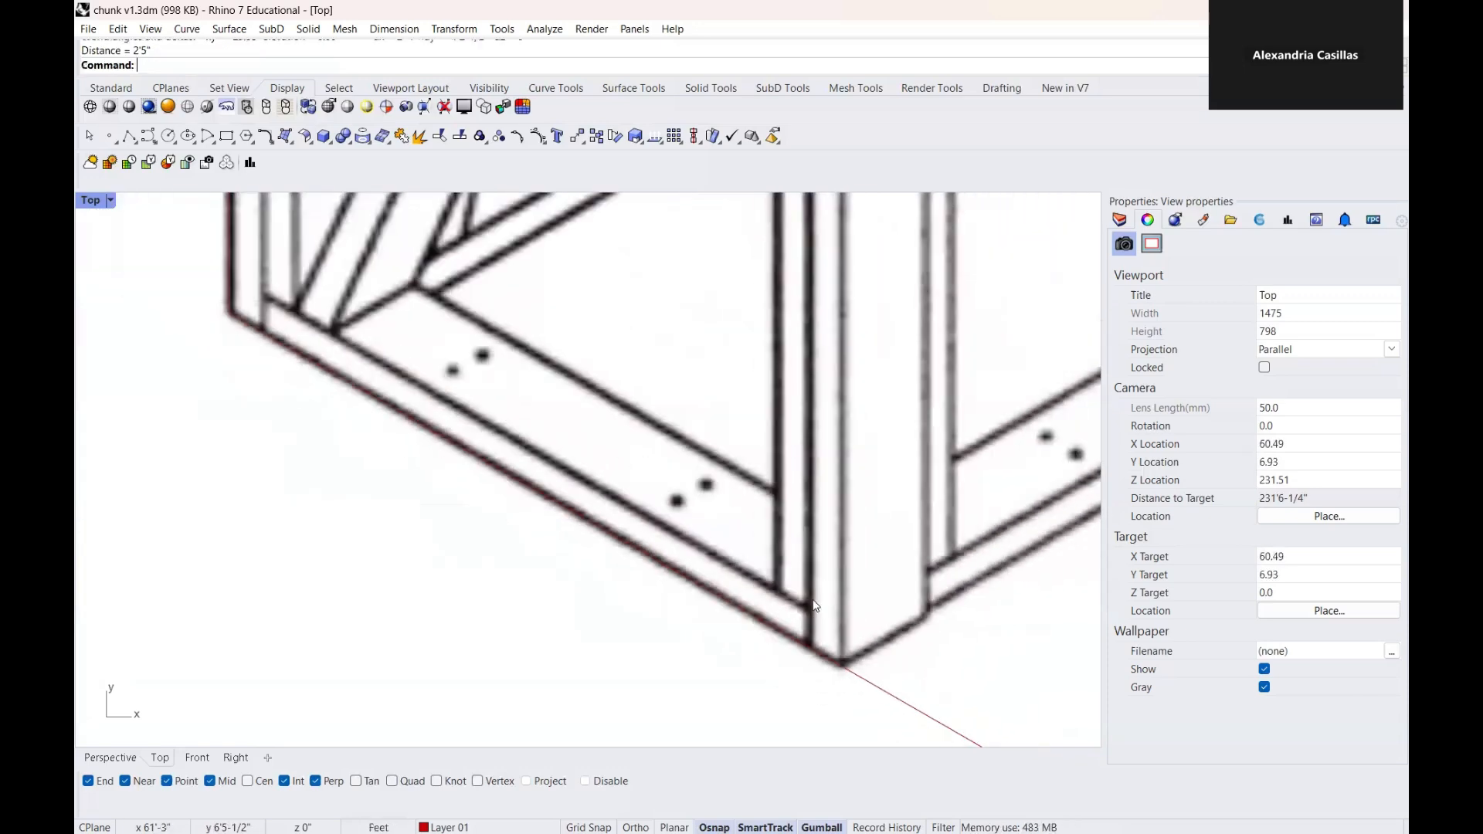
{"action": "scroll", "coordinate": [856, 567], "scroll_direction": "down", "scroll_amount": 5}
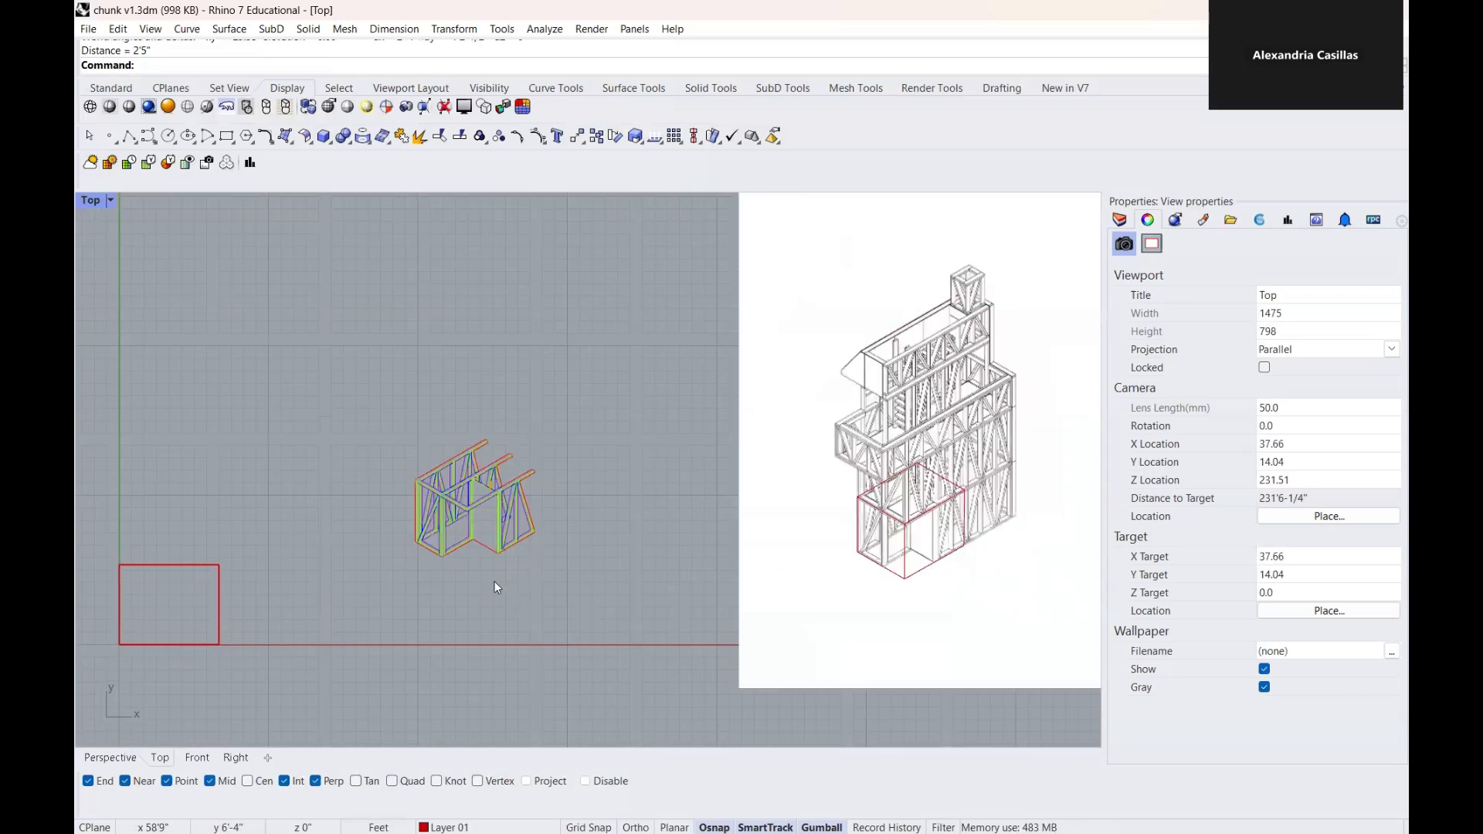
{"action": "scroll", "coordinate": [471, 544], "scroll_direction": "up", "scroll_amount": 10}
{"action": "key", "text": "Return"}
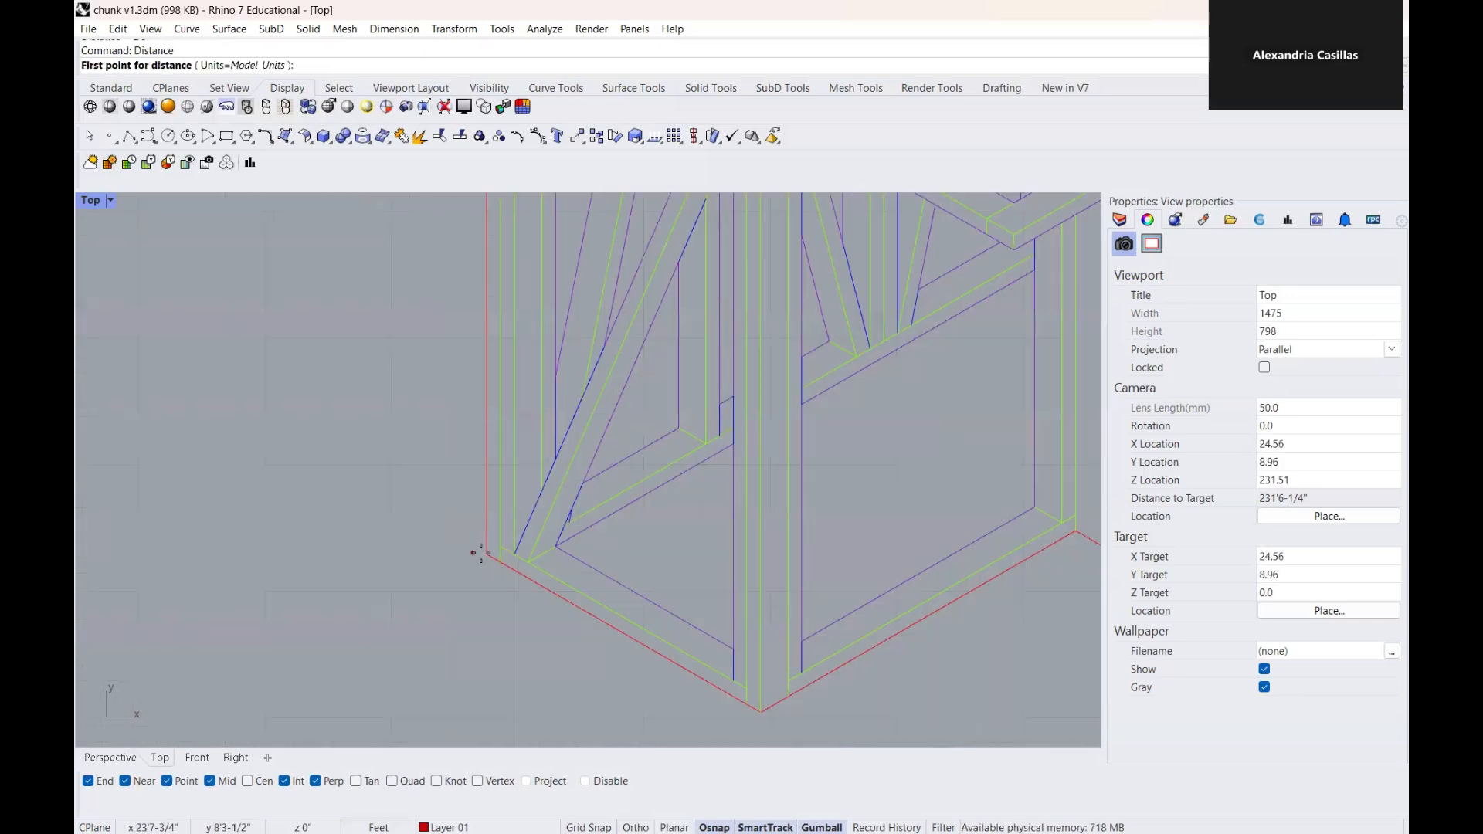
{"action": "left_click", "coordinate": [487, 554]}
{"action": "left_click", "coordinate": [753, 702]}
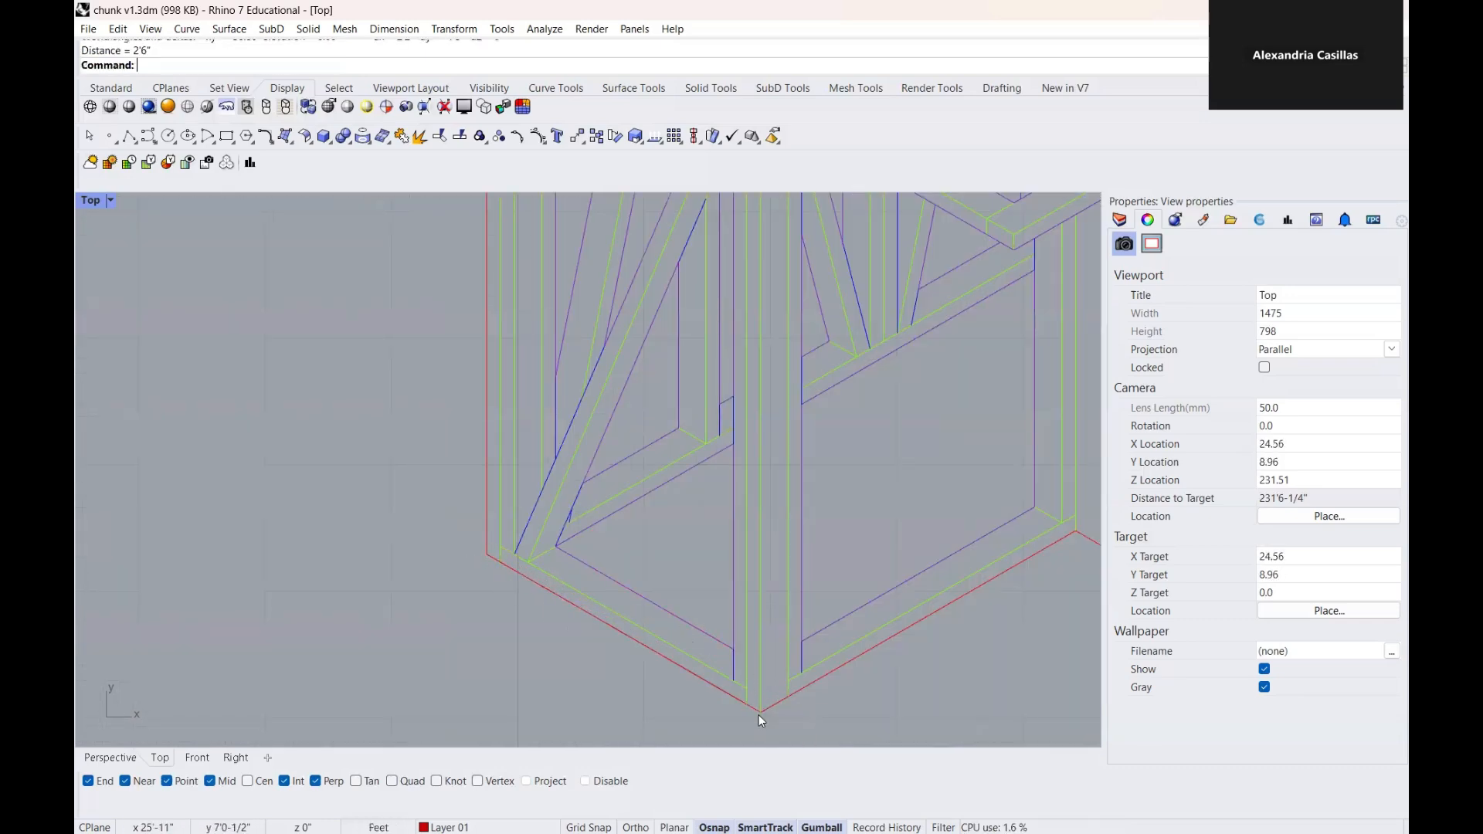
Step: Compare the front corner of the scaled frame linework with the same corner in the reference axonometric picture
{"action": "scroll", "coordinate": [758, 712], "scroll_direction": "down", "scroll_amount": 1}
{"action": "scroll", "coordinate": [720, 659], "scroll_direction": "down", "scroll_amount": 6}
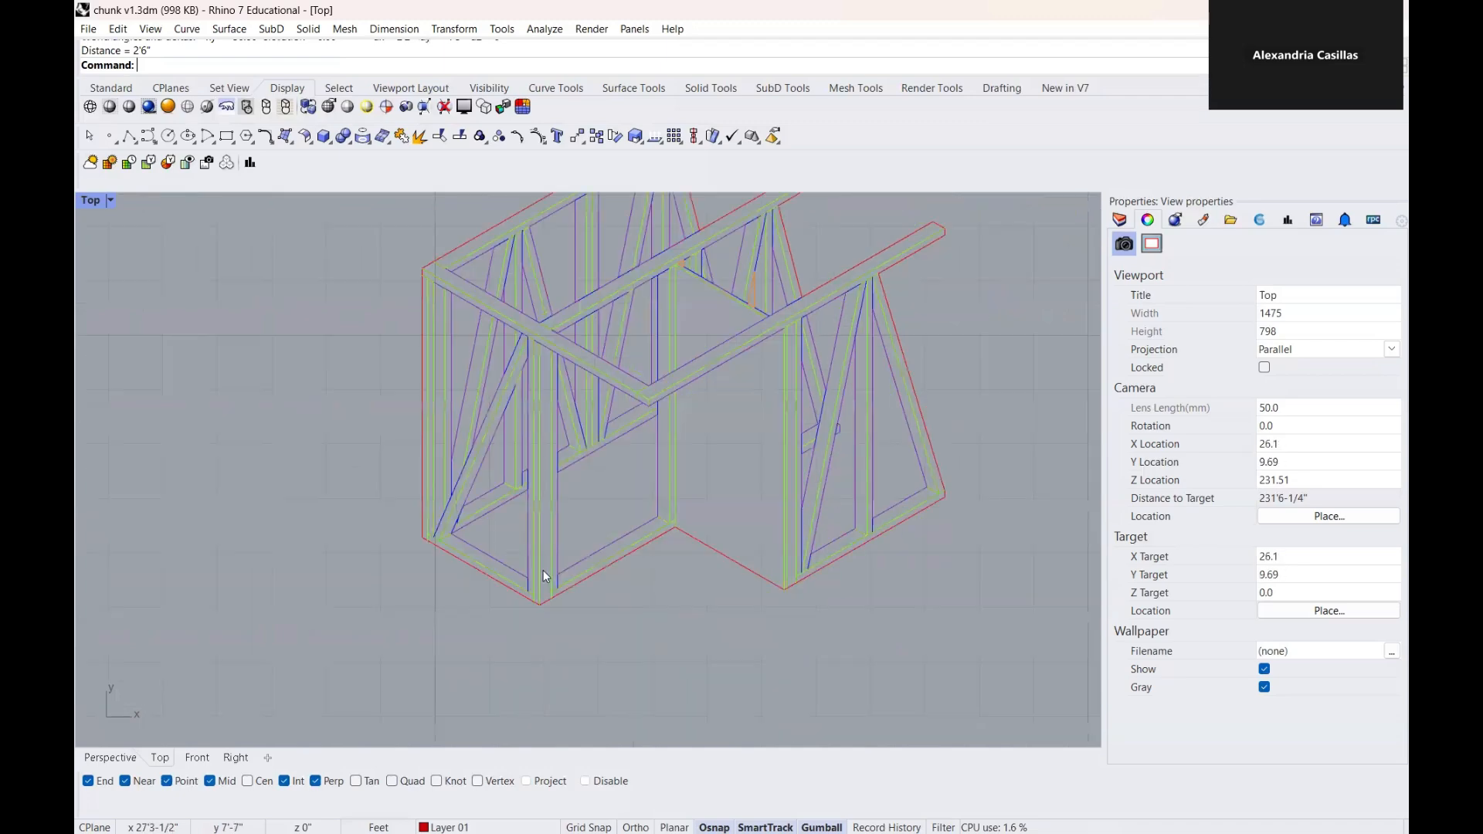
{"action": "right_click_drag", "start_coordinate": [919, 584], "coordinate": [572, 566]}
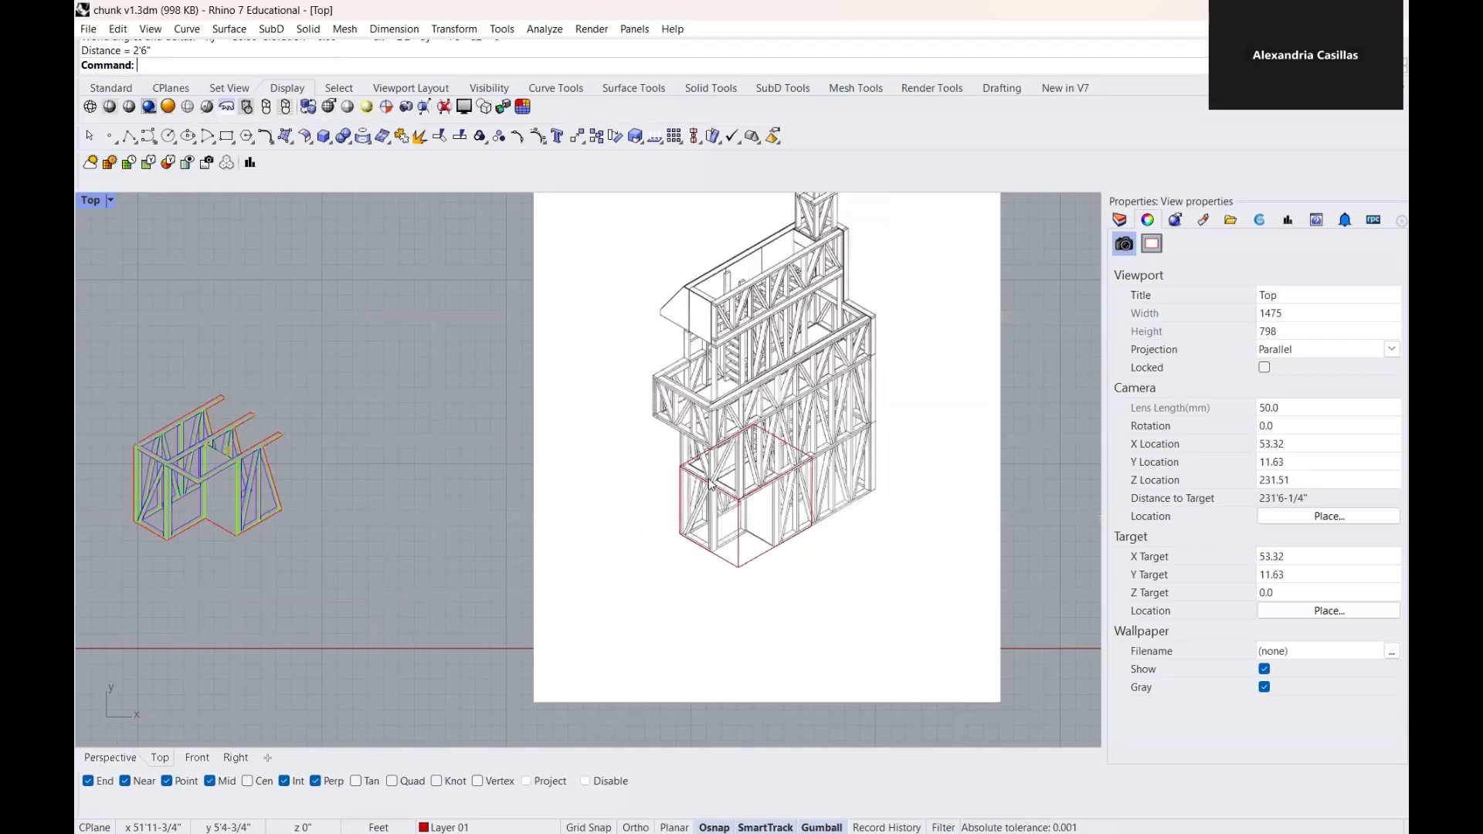
{"action": "scroll", "coordinate": [777, 433], "scroll_direction": "up", "scroll_amount": 8}
{"action": "scroll", "coordinate": [618, 672], "scroll_direction": "up", "scroll_amount": 6}
{"action": "right_click_drag", "start_coordinate": [591, 640], "coordinate": [513, 550]}
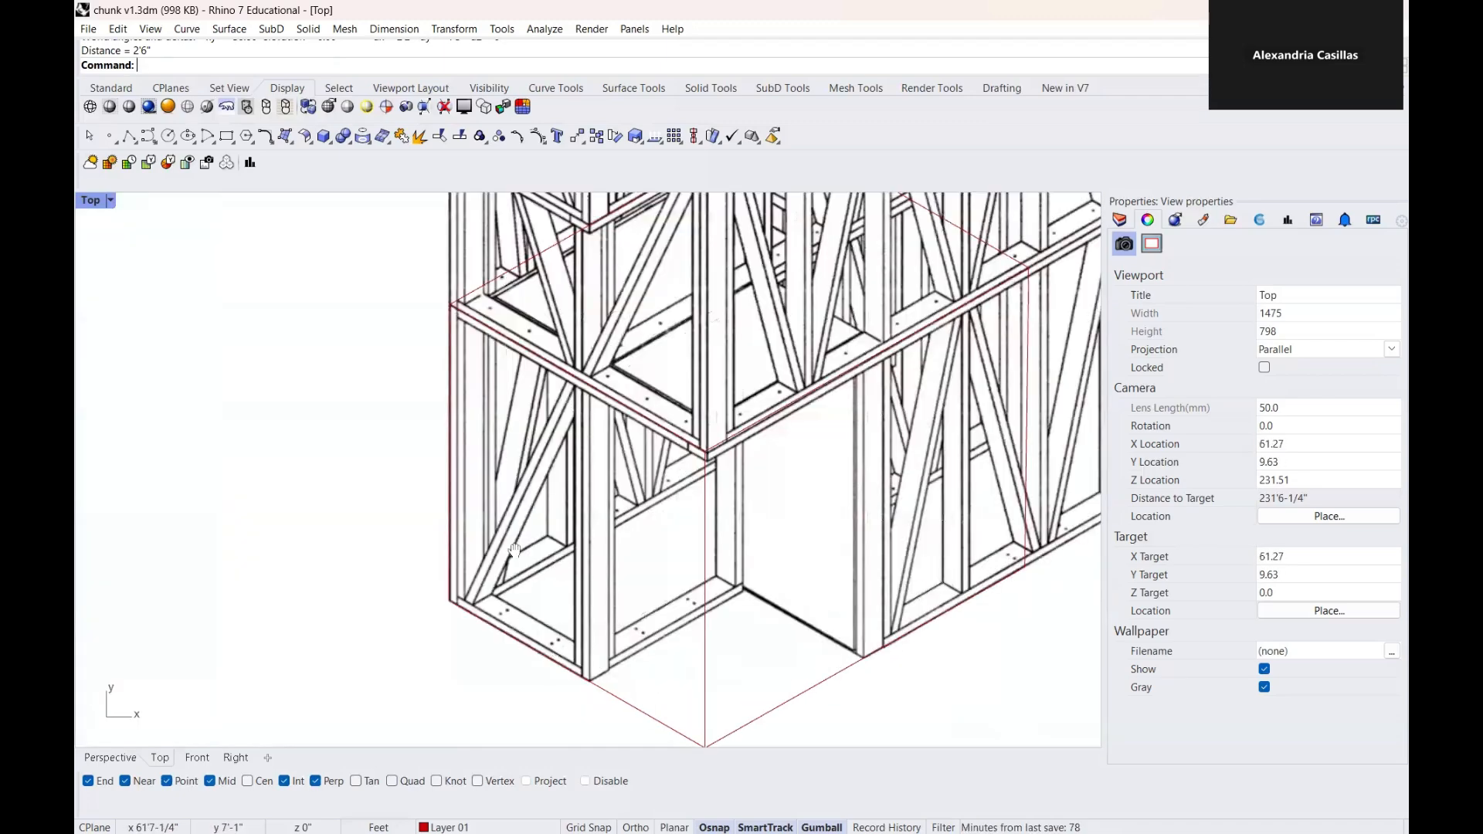
{"action": "right_click_drag", "start_coordinate": [583, 645], "coordinate": [817, 595]}
{"action": "scroll", "coordinate": [434, 470], "scroll_direction": "down", "scroll_amount": 8}
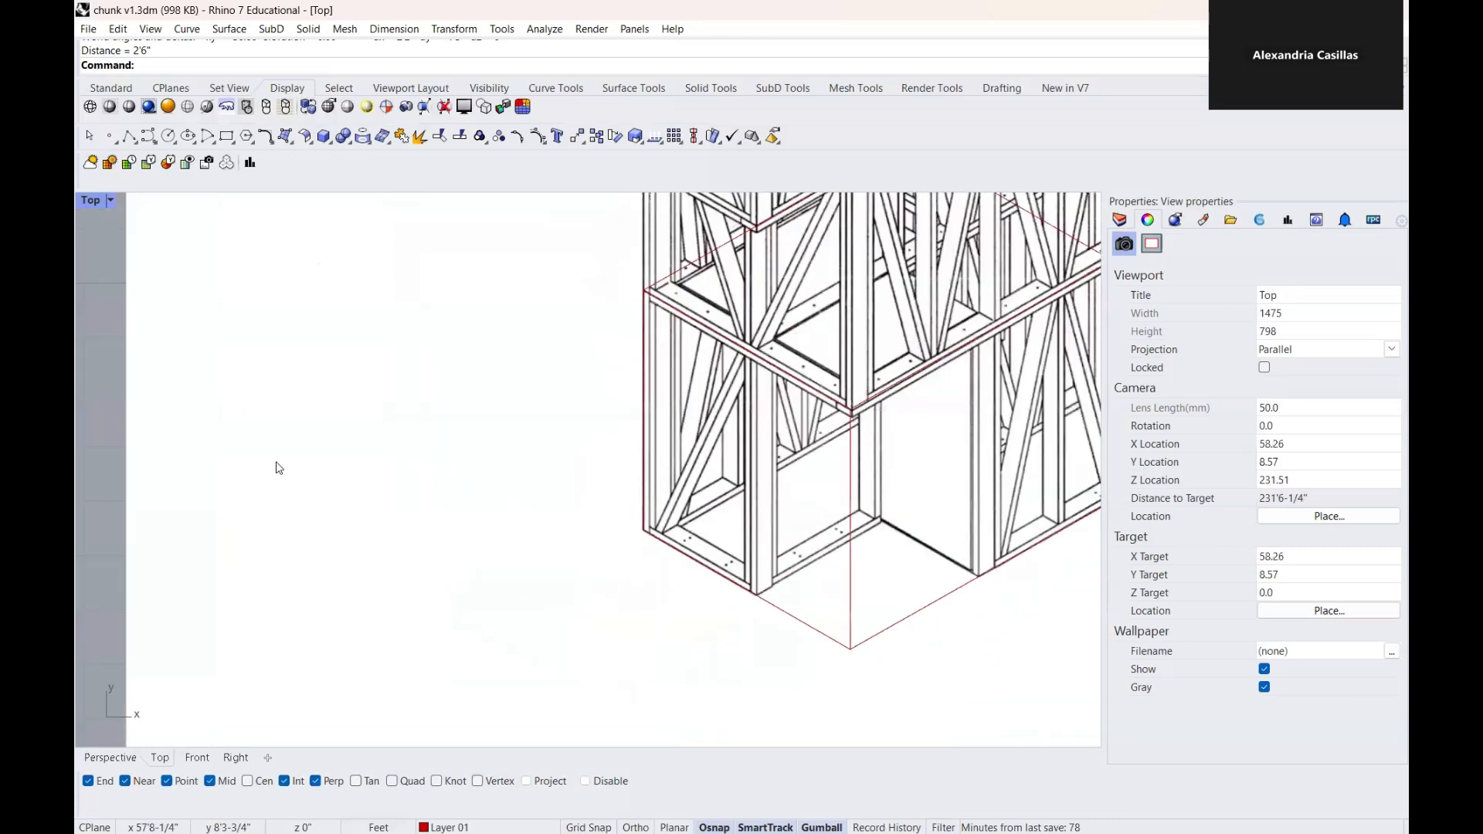
{"action": "right_click_drag", "start_coordinate": [371, 469], "coordinate": [608, 483]}
{"action": "scroll", "coordinate": [354, 349], "scroll_direction": "up", "scroll_amount": 6}
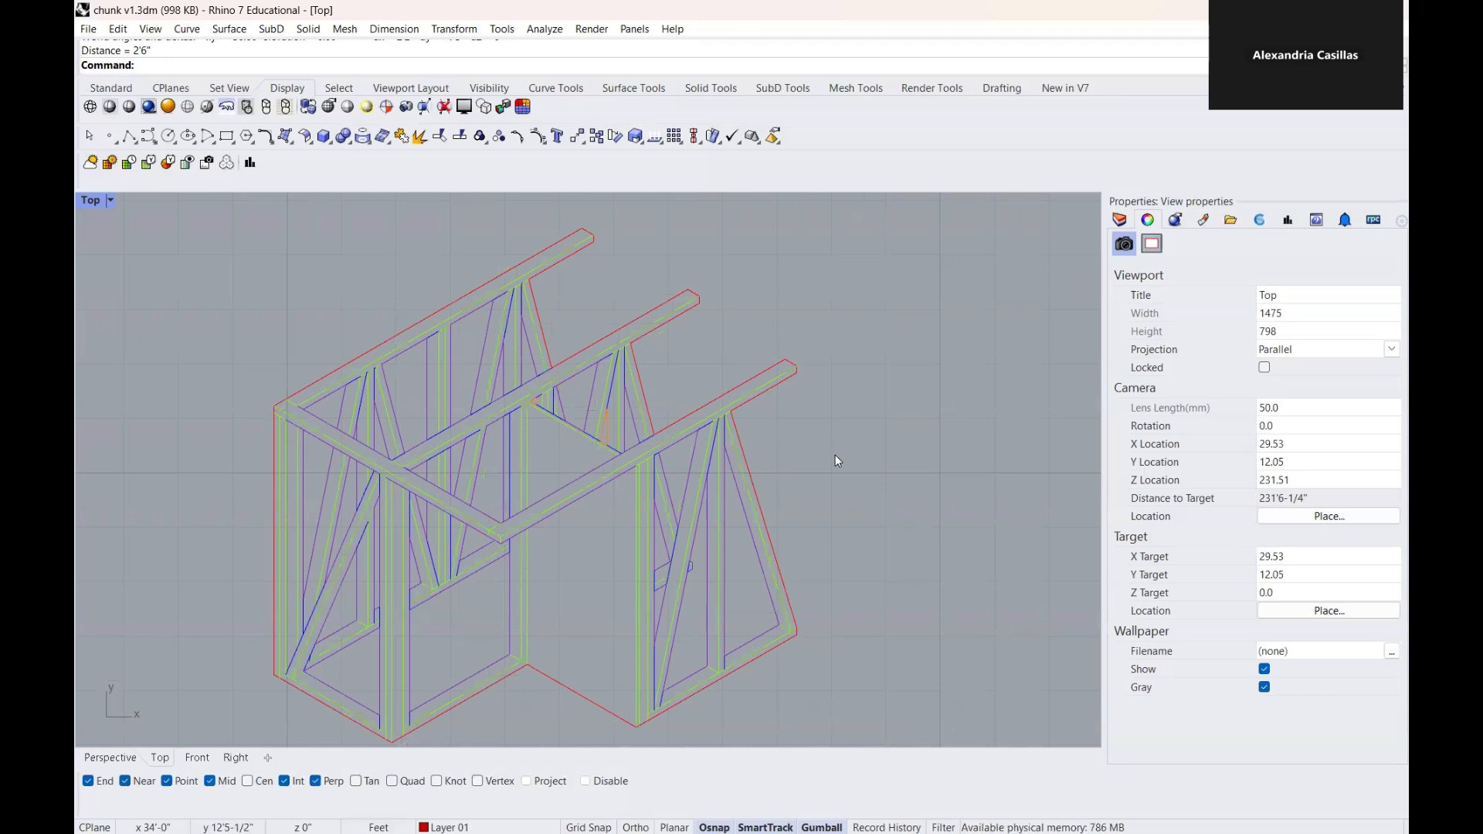
Step: Compare the overall extent of the scaled frame linework with the outlined portion of the reference picture
{"action": "scroll", "coordinate": [835, 464], "scroll_direction": "down", "scroll_amount": 2}
{"action": "scroll", "coordinate": [842, 509], "scroll_direction": "down", "scroll_amount": 2}
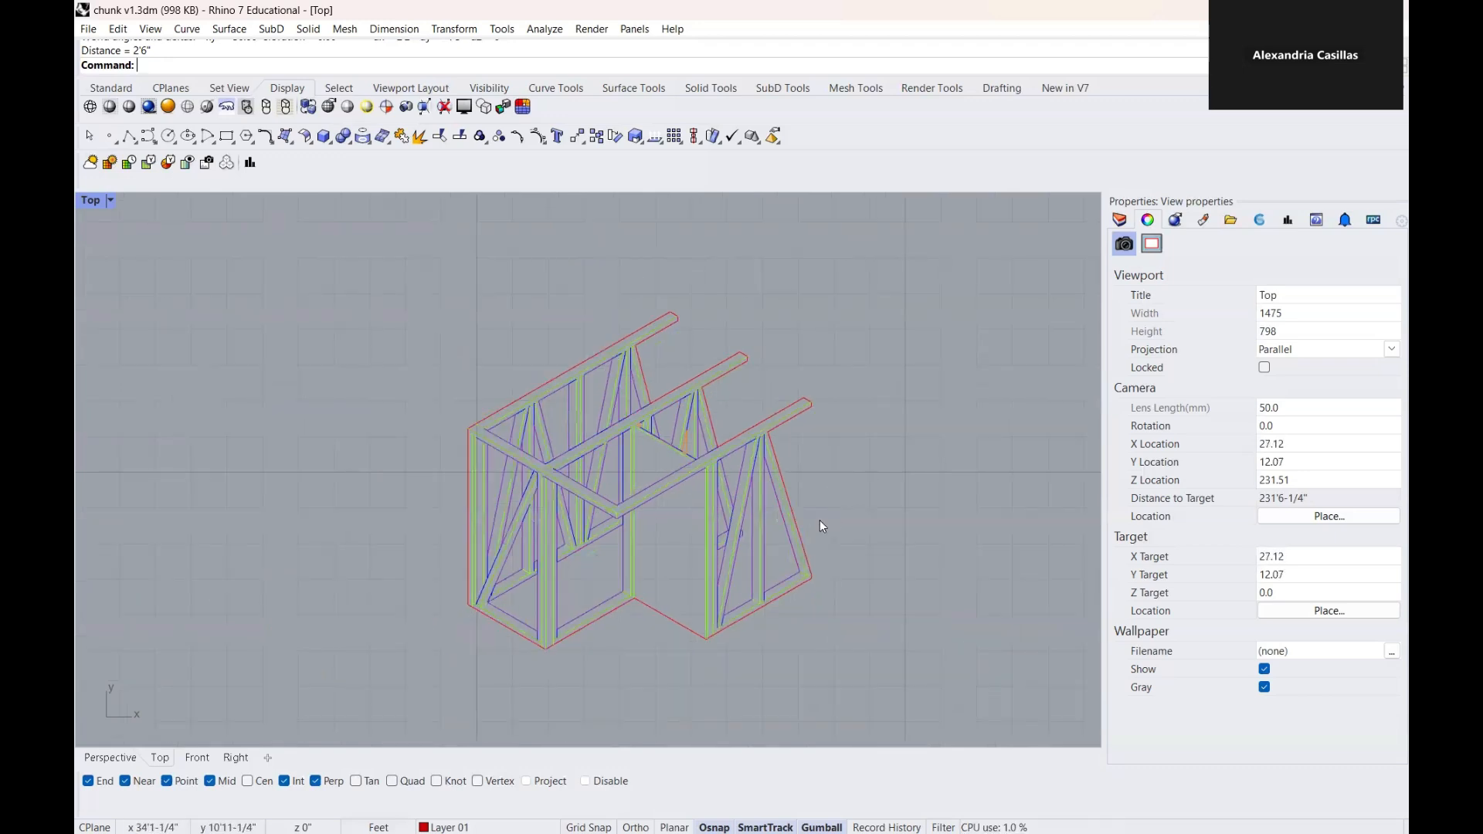
{"action": "scroll", "coordinate": [811, 524], "scroll_direction": "down", "scroll_amount": 2}
{"action": "right_click_drag", "start_coordinate": [850, 515], "coordinate": [553, 541]}
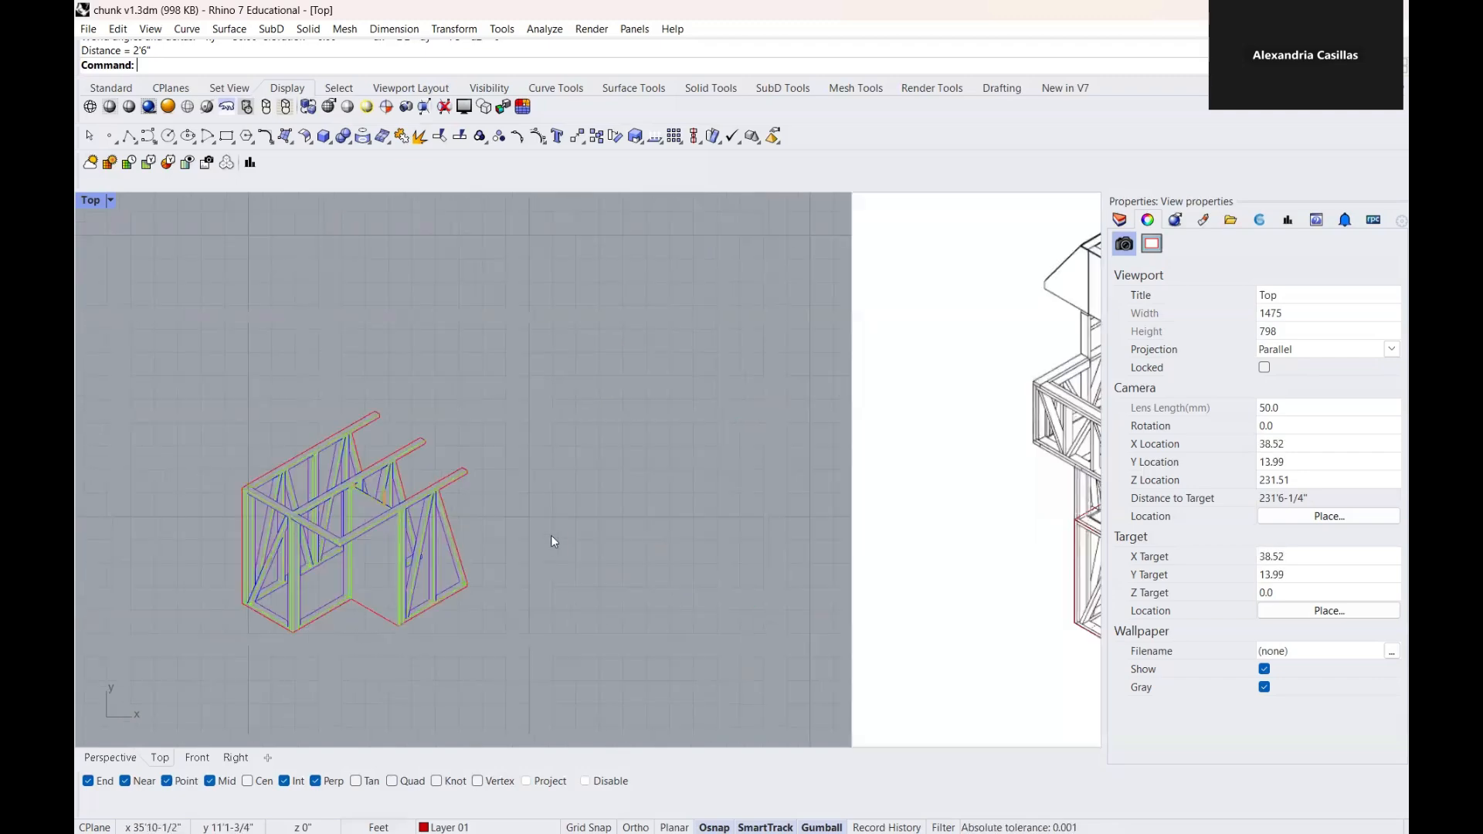
{"action": "scroll", "coordinate": [826, 525], "scroll_direction": "down", "scroll_amount": 4}
{"action": "right_click_drag", "start_coordinate": [888, 540], "coordinate": [636, 547]}
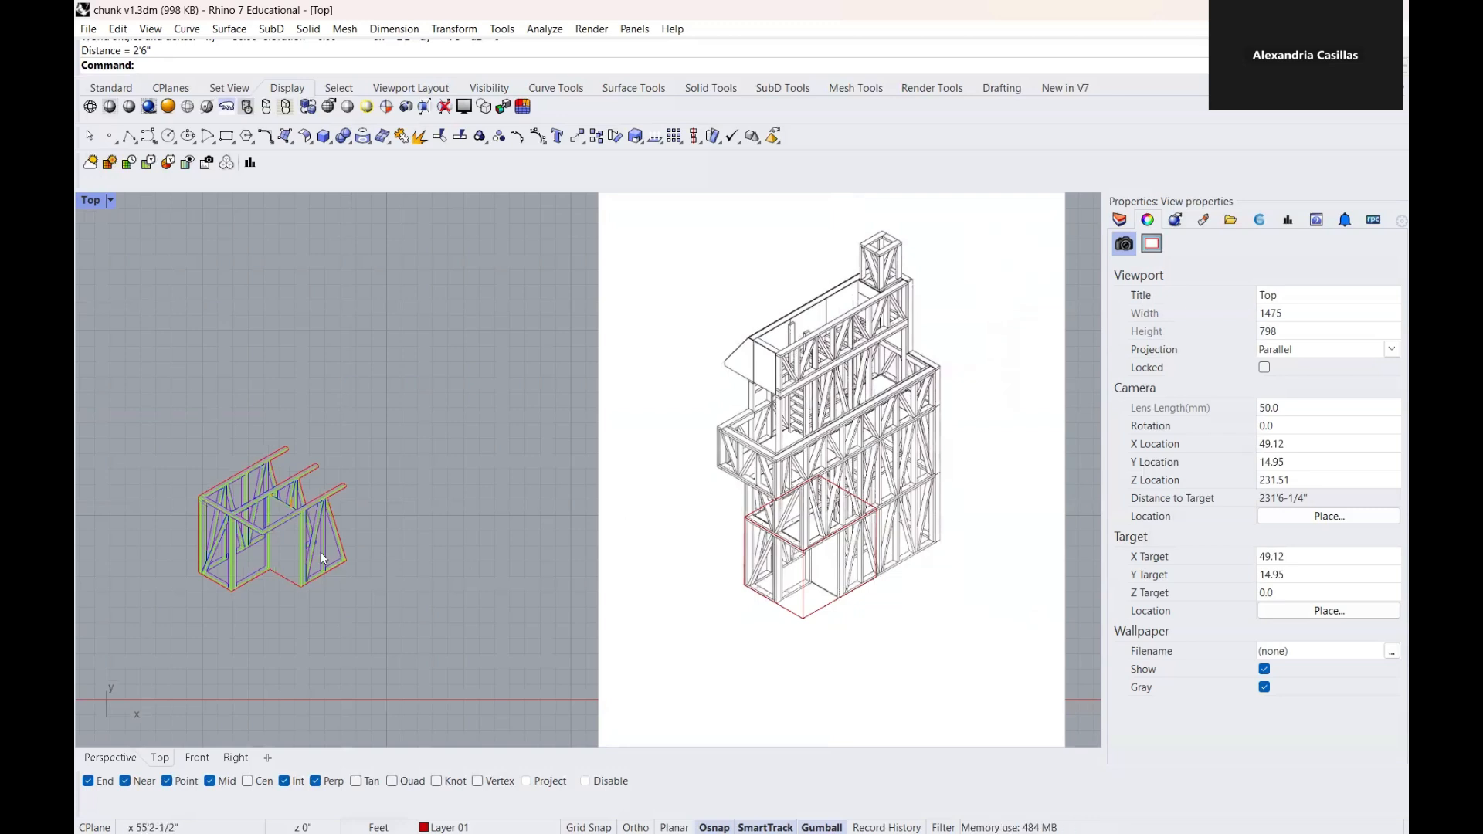
{"action": "right_click_drag", "start_coordinate": [283, 518], "coordinate": [423, 479]}
Step: Examine the back wall's top plate, studs and diagonal braces in the scaled frame linework
{"action": "scroll", "coordinate": [415, 472], "scroll_direction": "up", "scroll_amount": 10}
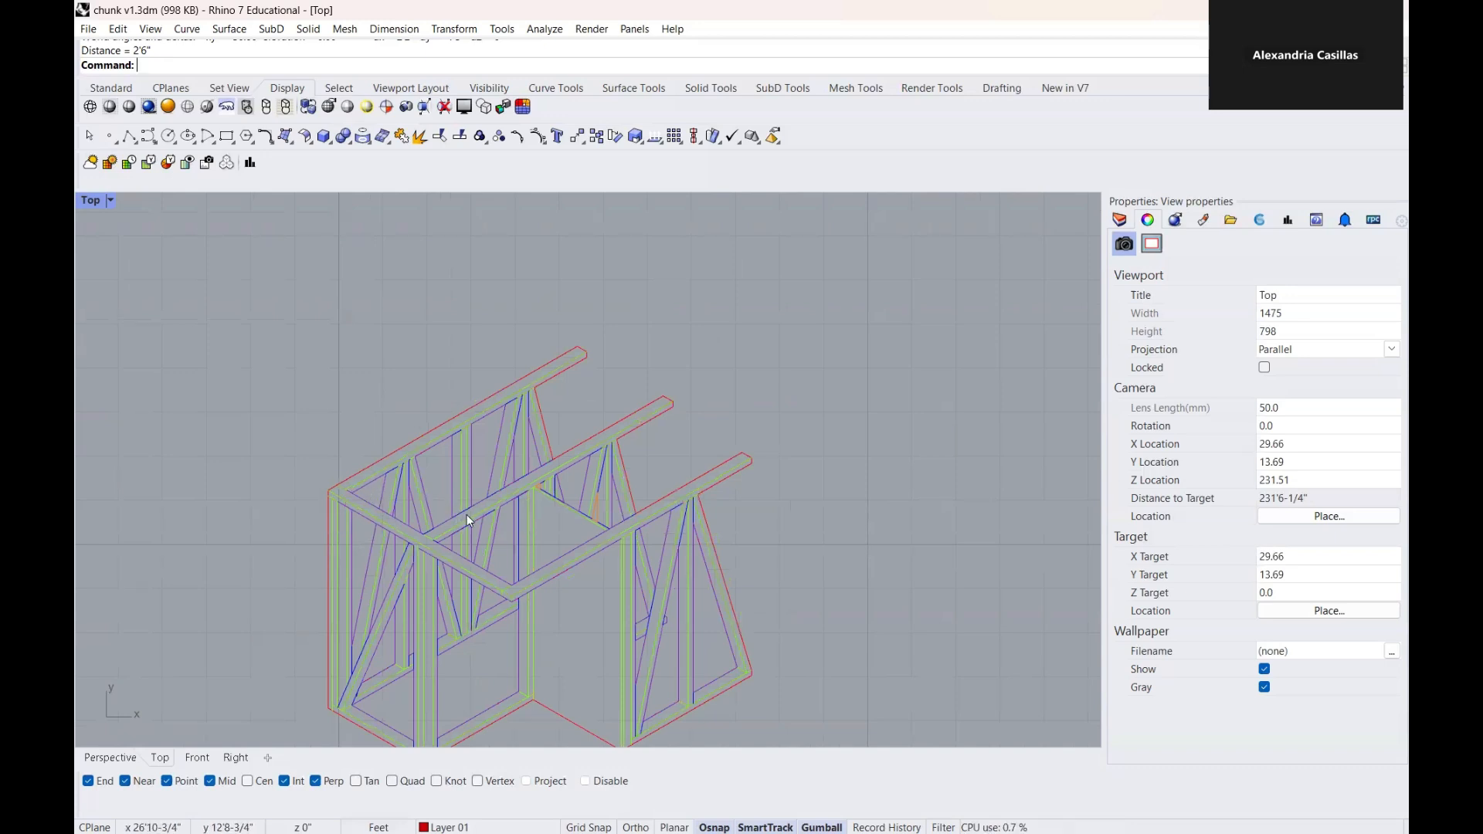
{"action": "scroll", "coordinate": [476, 400], "scroll_direction": "up", "scroll_amount": 10}
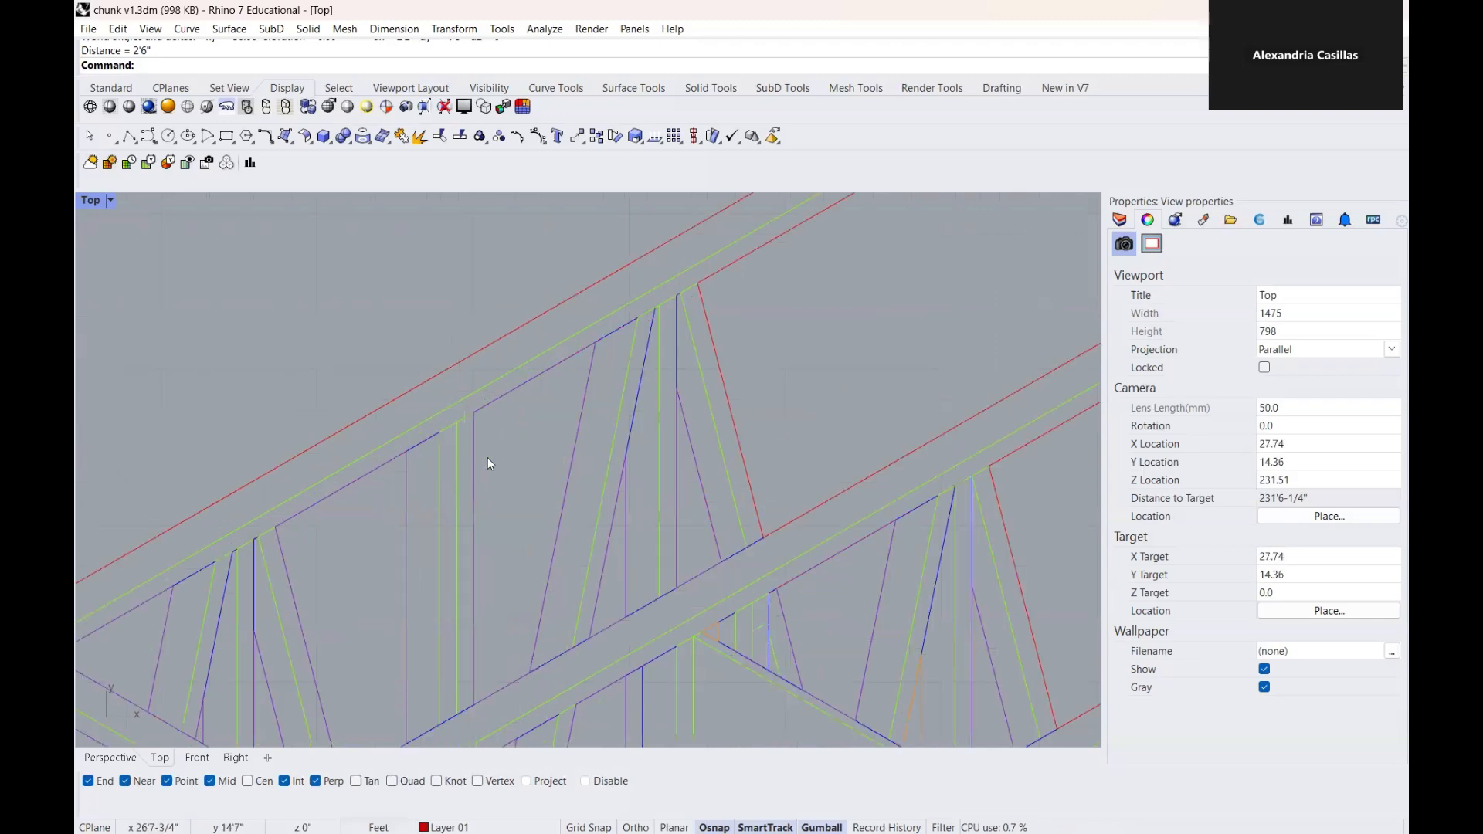
{"action": "scroll", "coordinate": [604, 444], "scroll_direction": "down", "scroll_amount": 5}
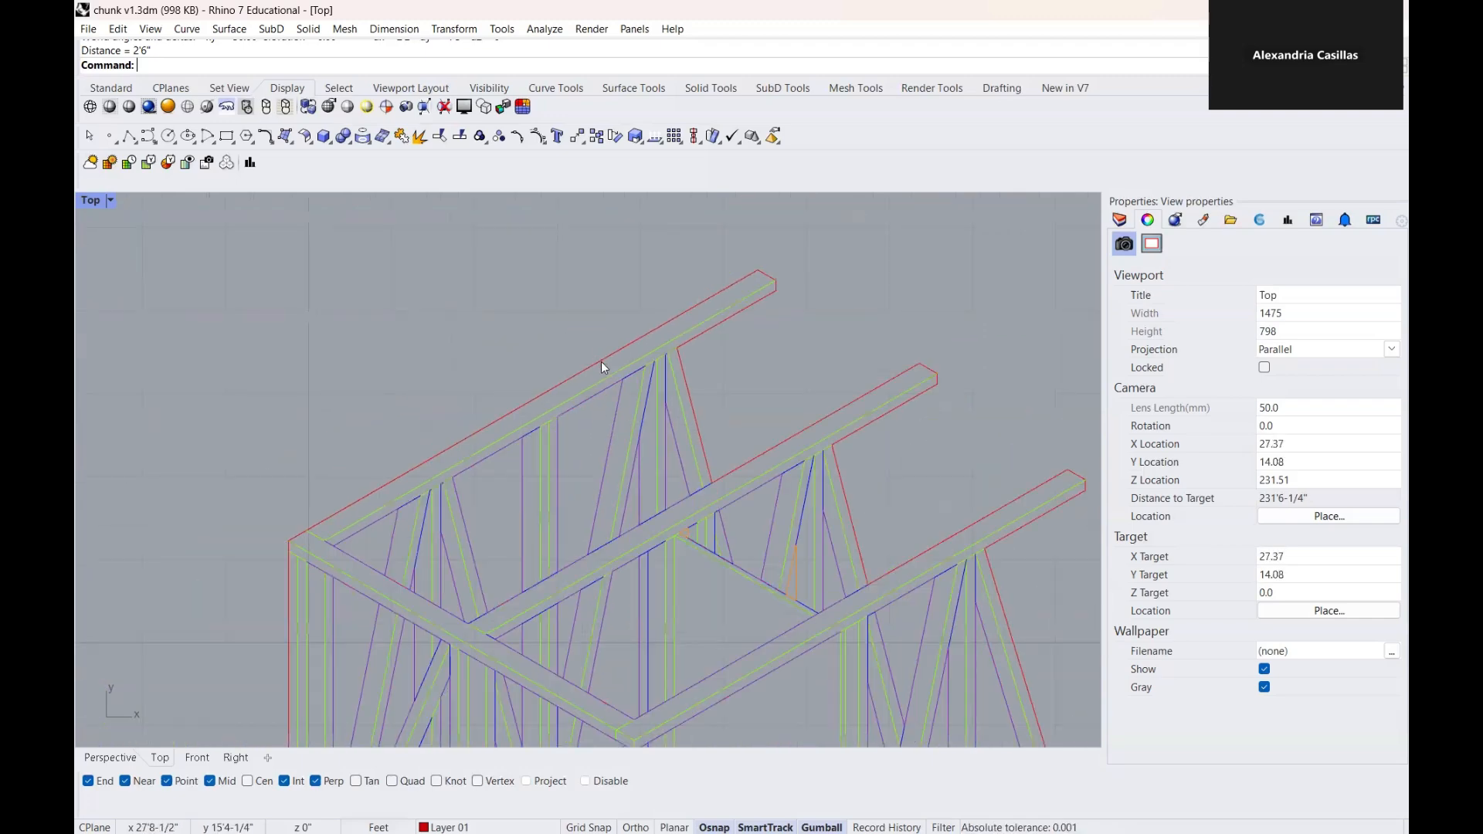
{"action": "scroll", "coordinate": [600, 361], "scroll_direction": "up", "scroll_amount": 3}
{"action": "scroll", "coordinate": [621, 415], "scroll_direction": "down", "scroll_amount": 3}
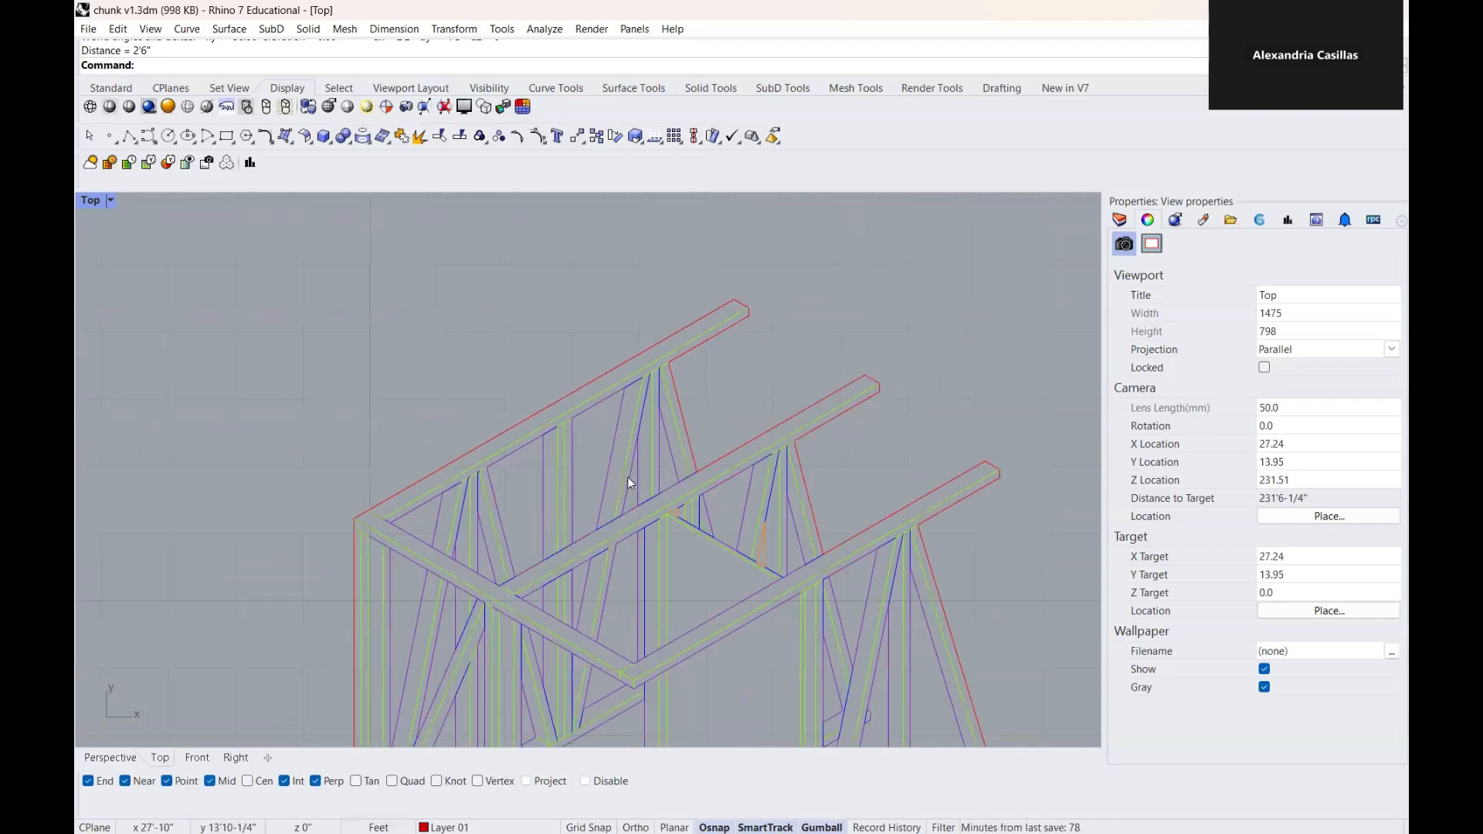
{"action": "scroll", "coordinate": [631, 374], "scroll_direction": "up", "scroll_amount": 2}
{"action": "scroll", "coordinate": [634, 377], "scroll_direction": "up", "scroll_amount": 3}
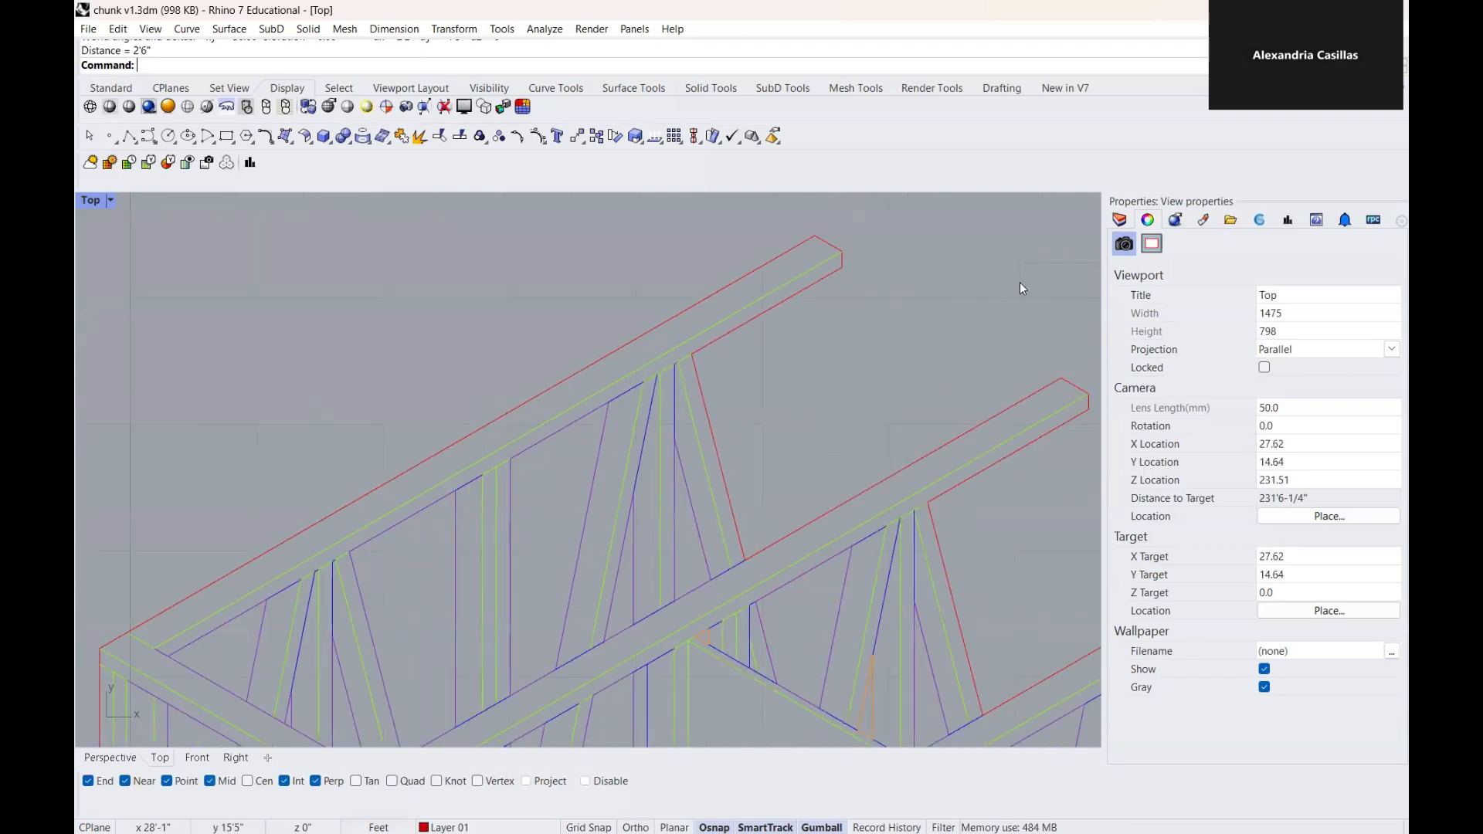
Step: Review the drawing's layers, including Layer 02 and Layer 05, against the line colours in the frame linework
{"action": "left_click", "coordinate": [1119, 219]}
{"action": "scroll", "coordinate": [1055, 412], "scroll_direction": "down", "scroll_amount": 2}
{"action": "scroll", "coordinate": [1126, 375], "scroll_direction": "right", "scroll_amount": 2}
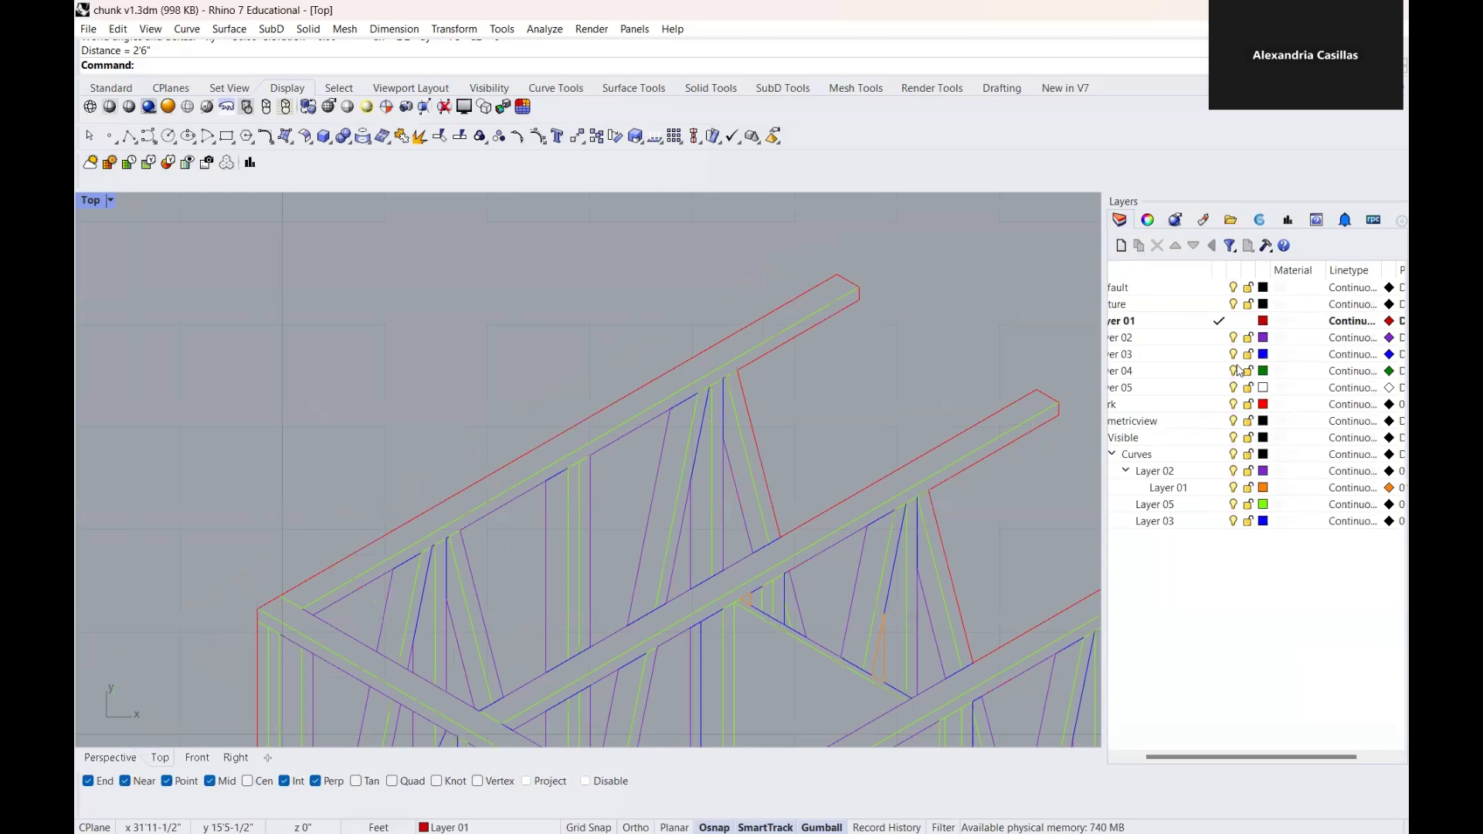
{"action": "left_click", "coordinate": [1239, 340]}
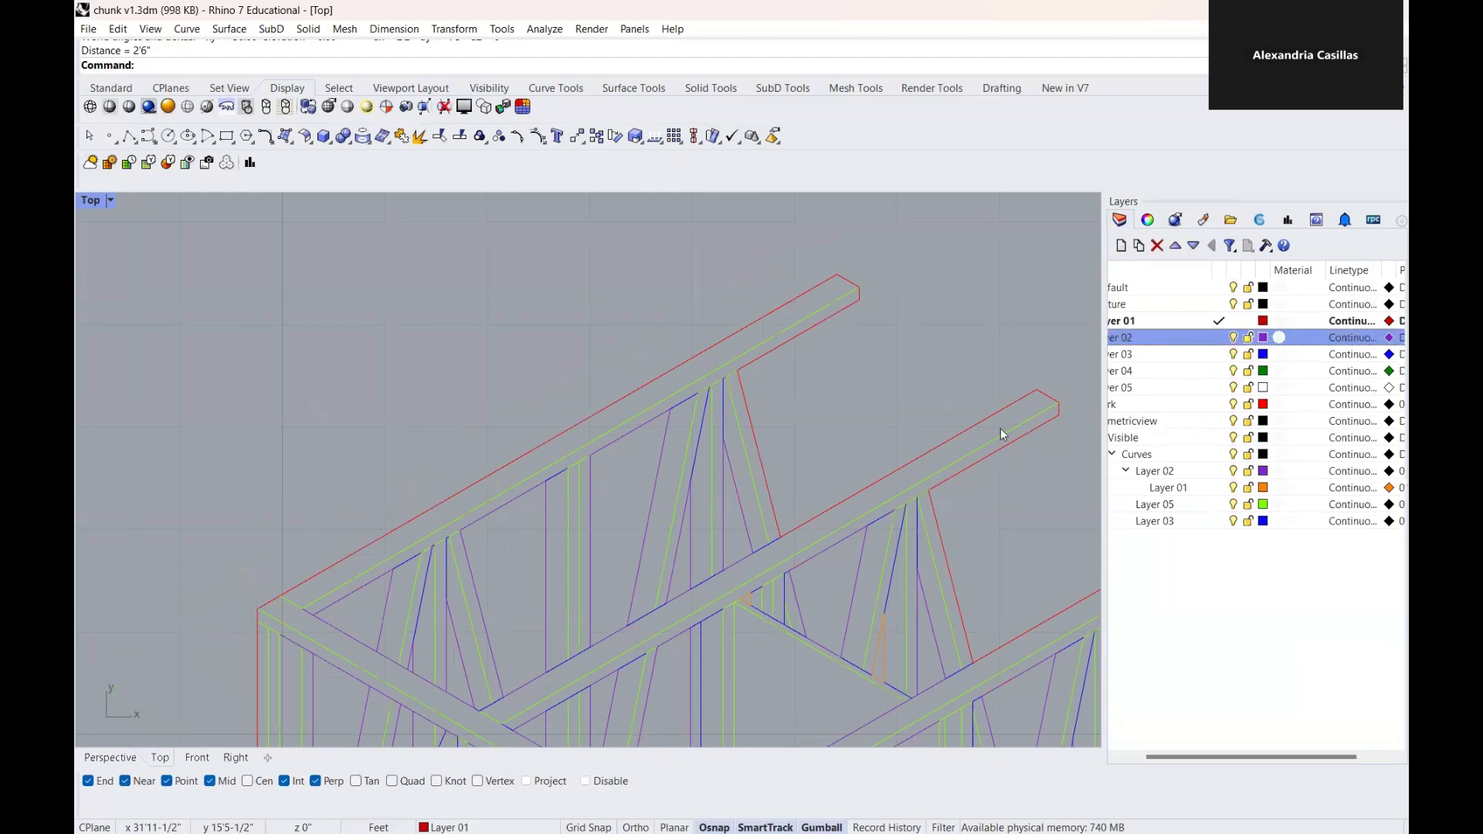
{"action": "scroll", "coordinate": [927, 436], "scroll_direction": "down", "scroll_amount": 3}
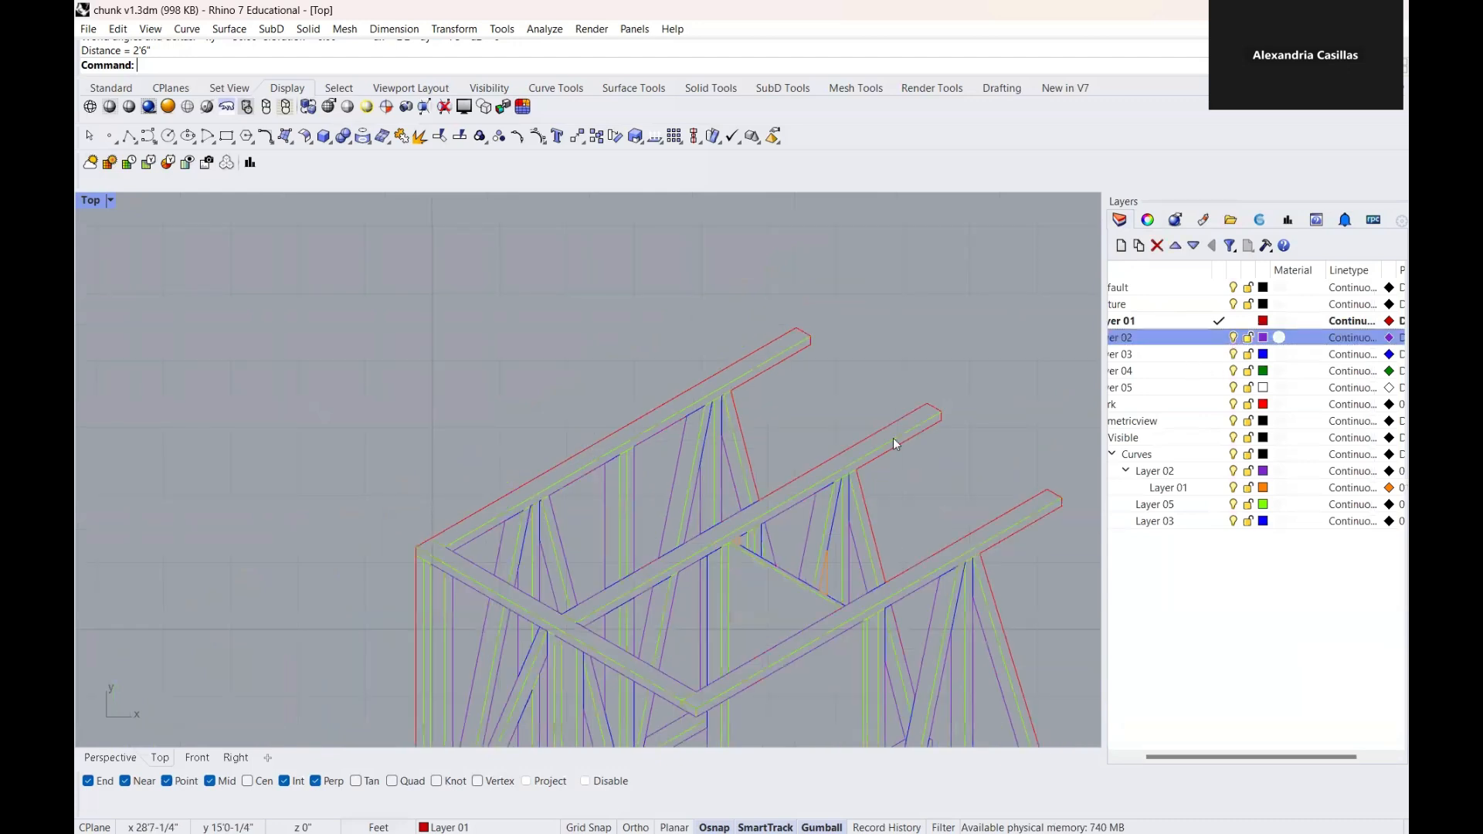
{"action": "left_click", "coordinate": [1234, 390]}
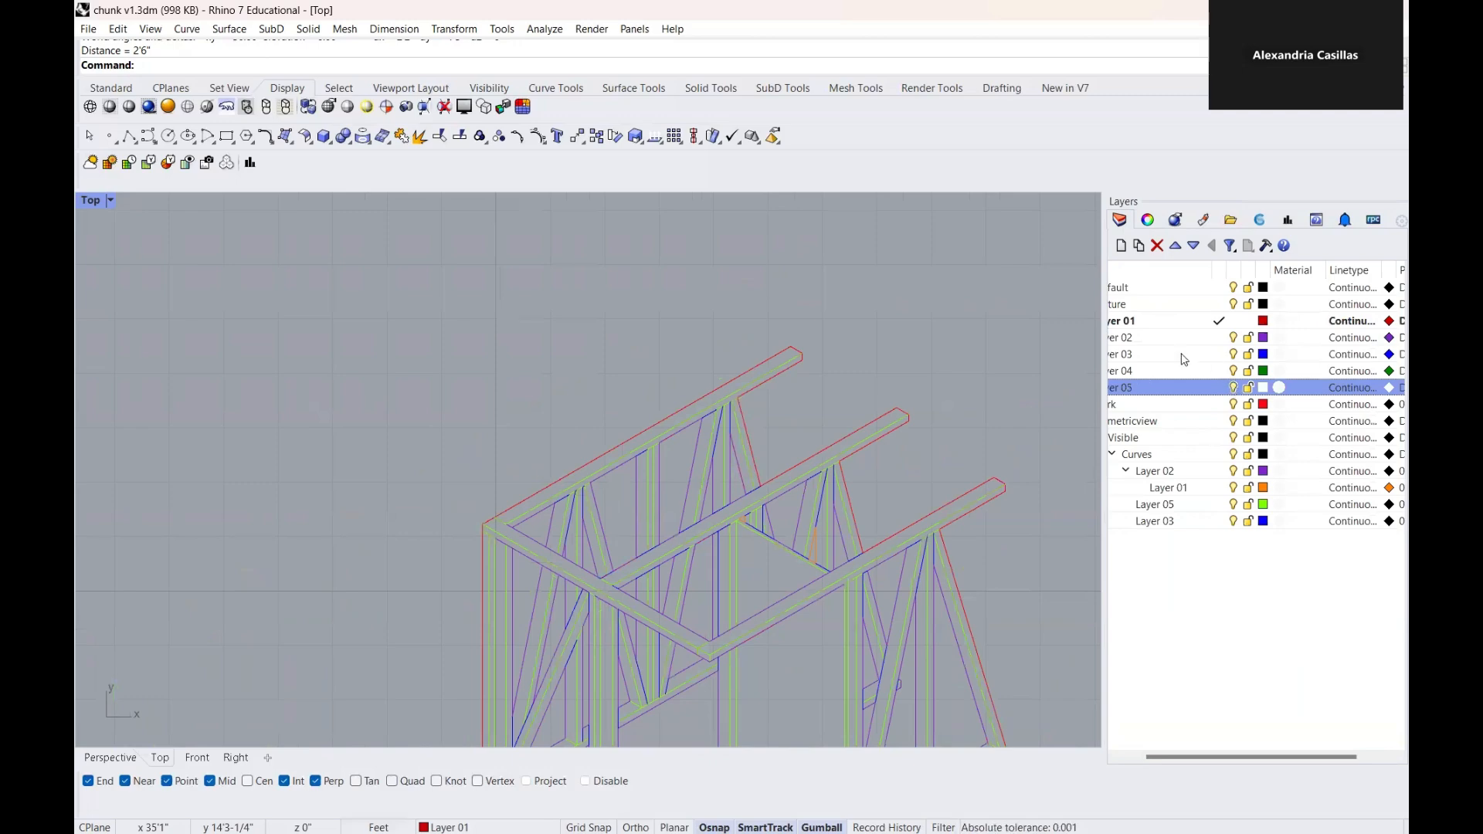
{"action": "scroll", "coordinate": [682, 479], "scroll_direction": "down", "scroll_amount": 4}
{"action": "scroll", "coordinate": [675, 437], "scroll_direction": "up", "scroll_amount": 5}
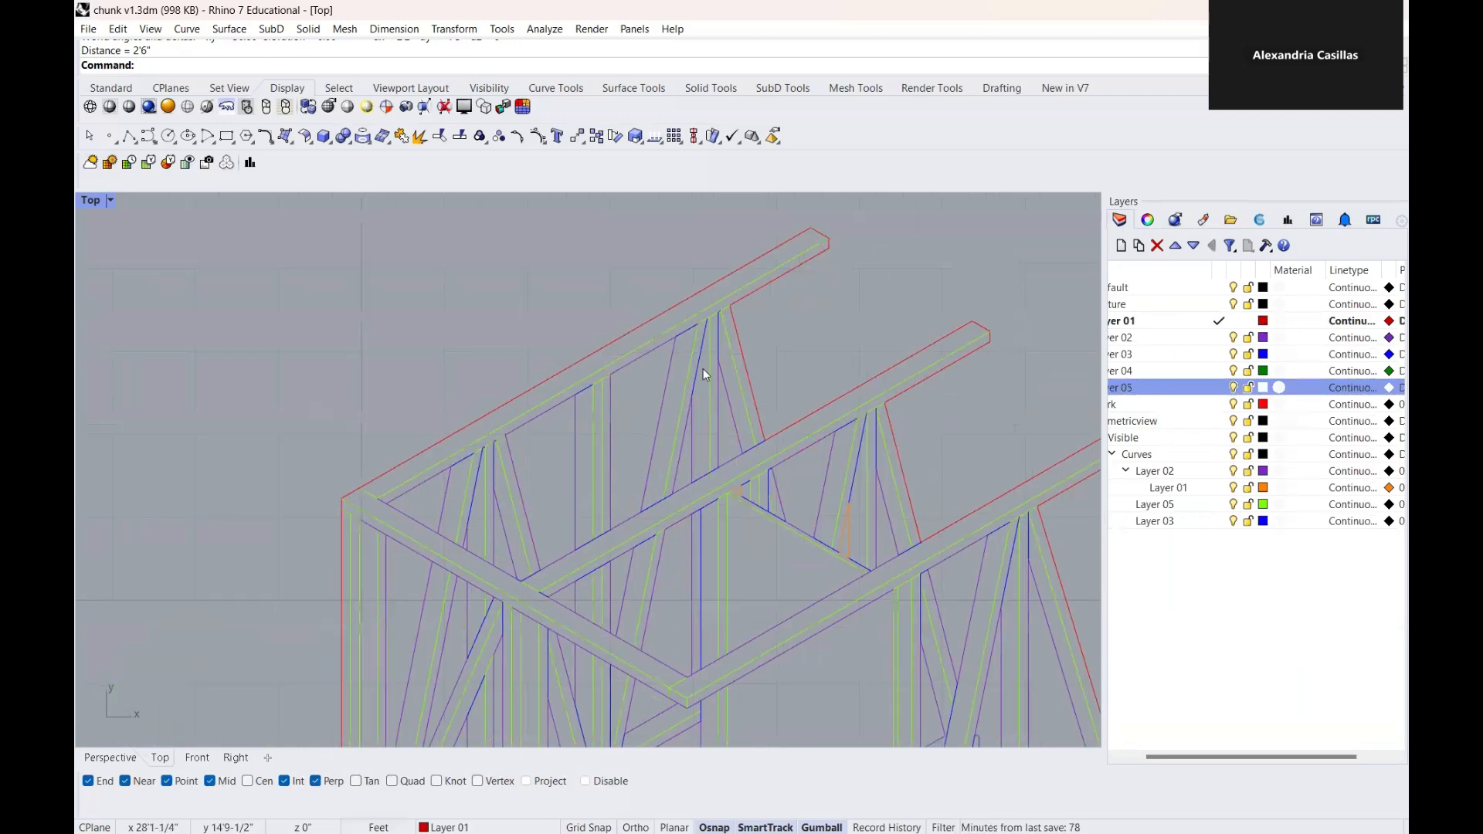
{"action": "scroll", "coordinate": [704, 369], "scroll_direction": "down", "scroll_amount": 6}
{"action": "scroll", "coordinate": [719, 409], "scroll_direction": "down", "scroll_amount": 2}
{"action": "scroll", "coordinate": [766, 363], "scroll_direction": "up", "scroll_amount": 4}
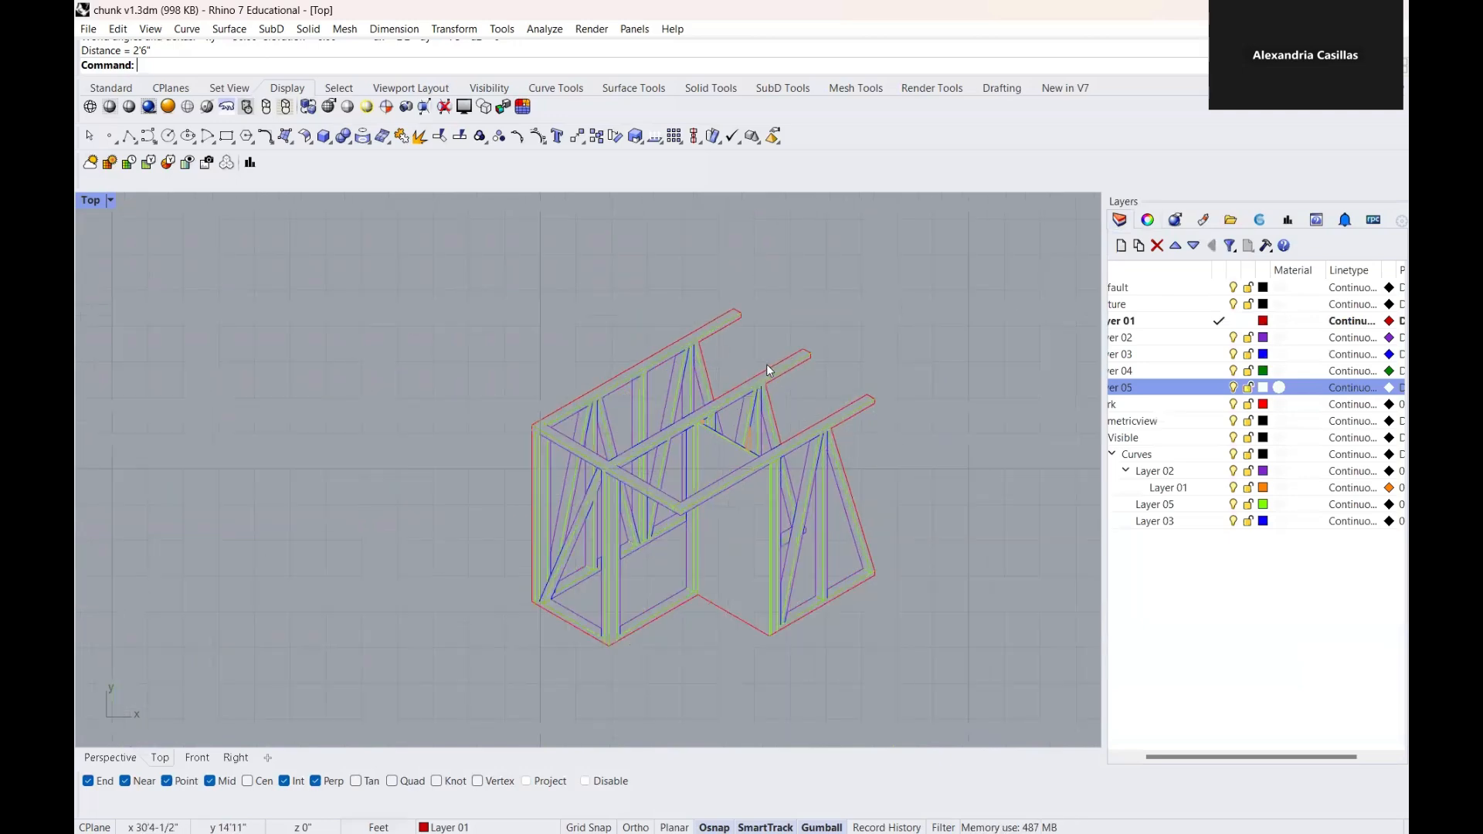
{"action": "right_click_drag", "start_coordinate": [663, 431], "coordinate": [657, 370]}
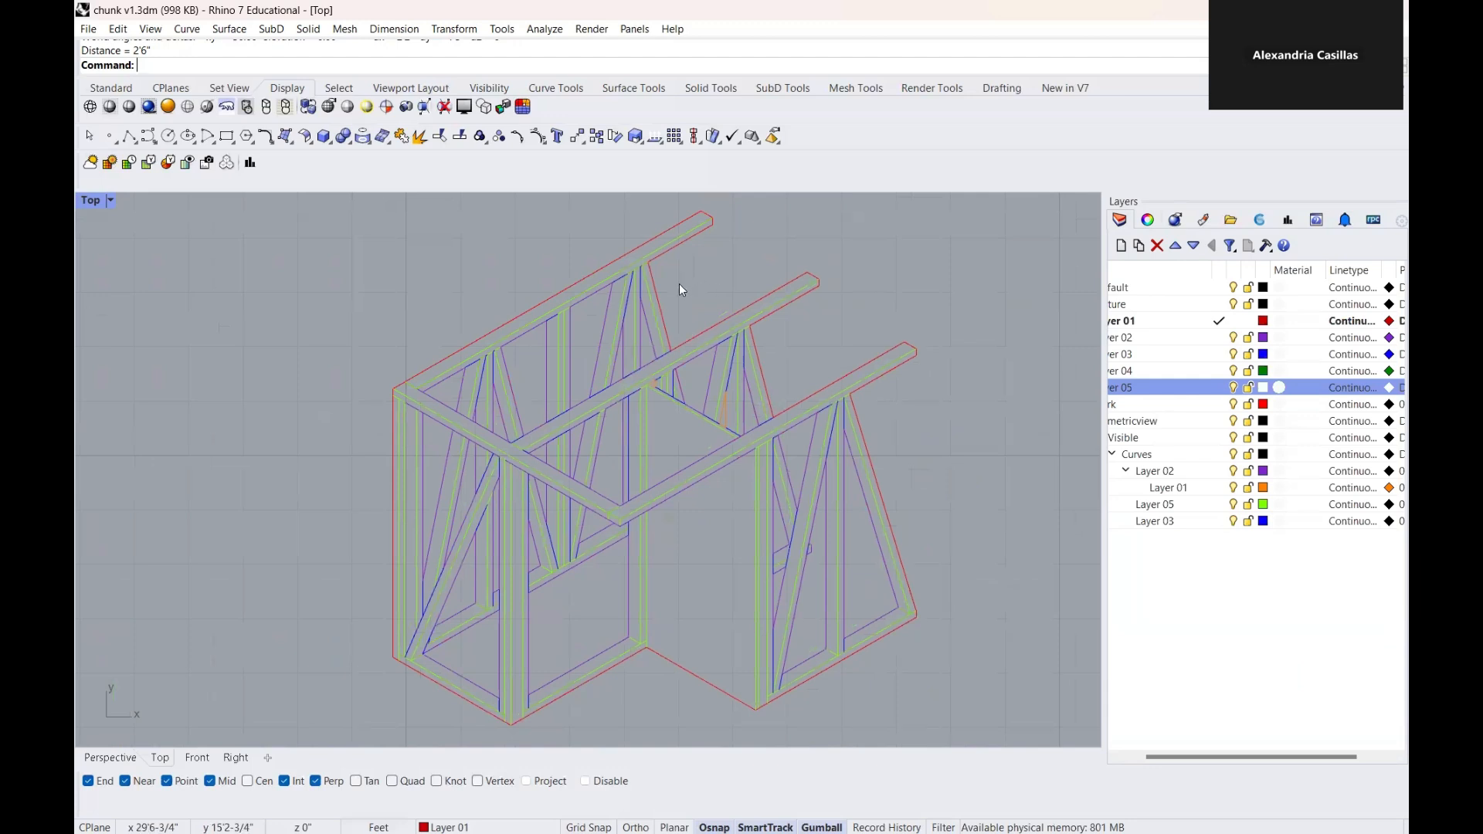
Step: Set the linetype of the green diagonal brace line near the back wall's open end to Dashed
{"action": "left_click", "coordinate": [585, 288]}
{"action": "key", "text": "Escape"}
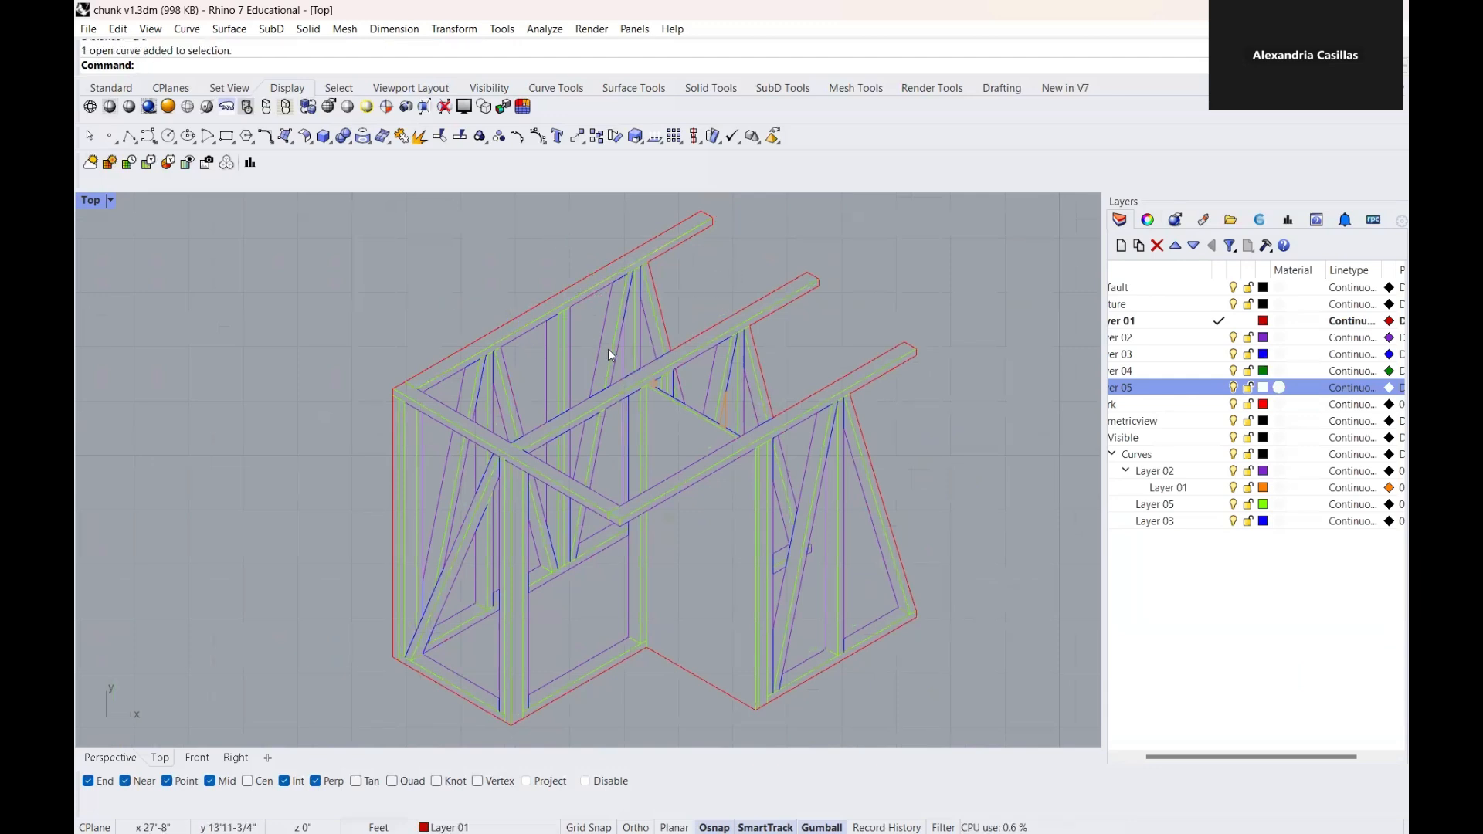
{"action": "left_click", "coordinate": [613, 353]}
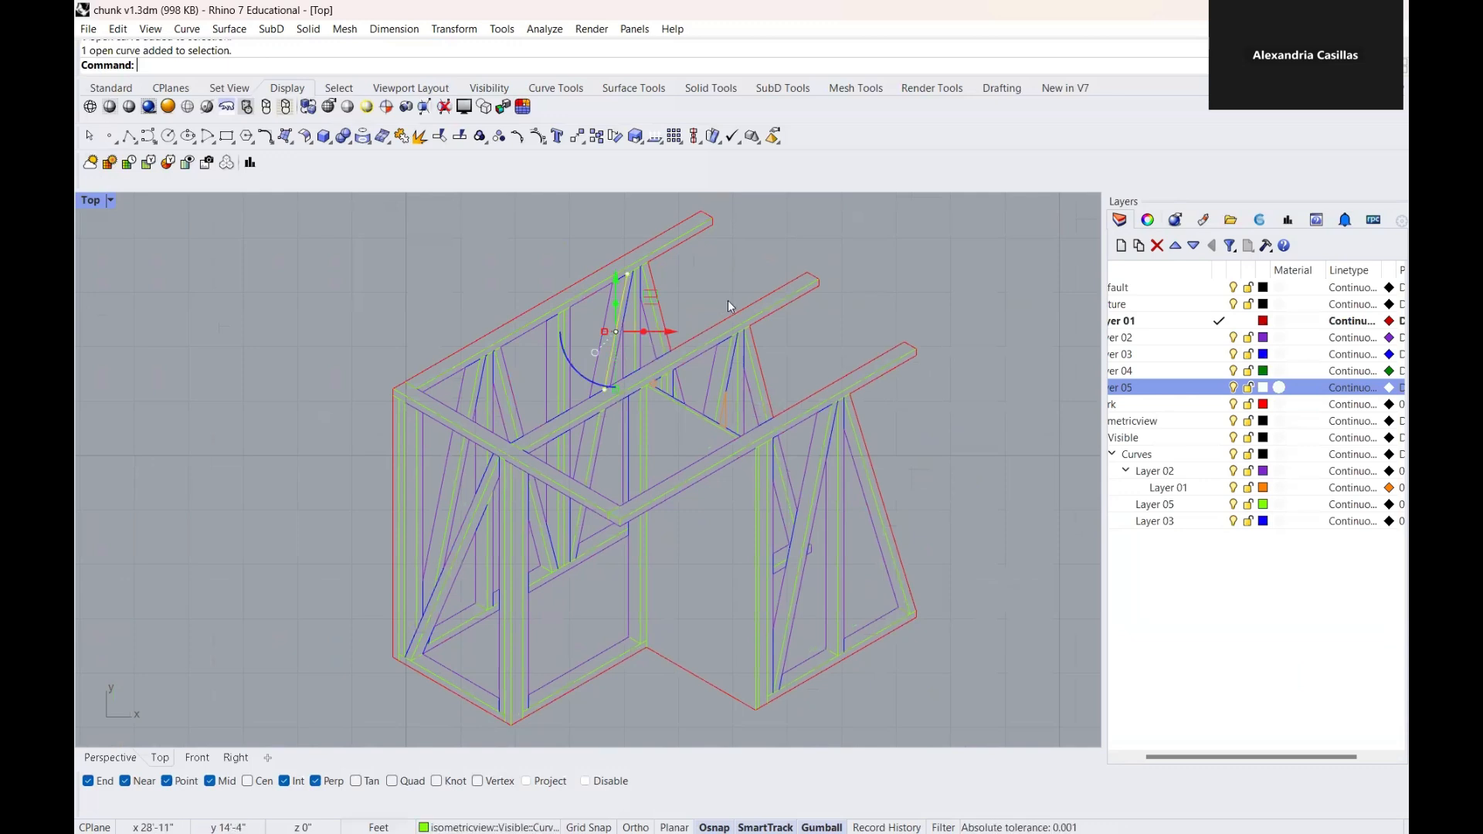
{"action": "left_click", "coordinate": [581, 328]}
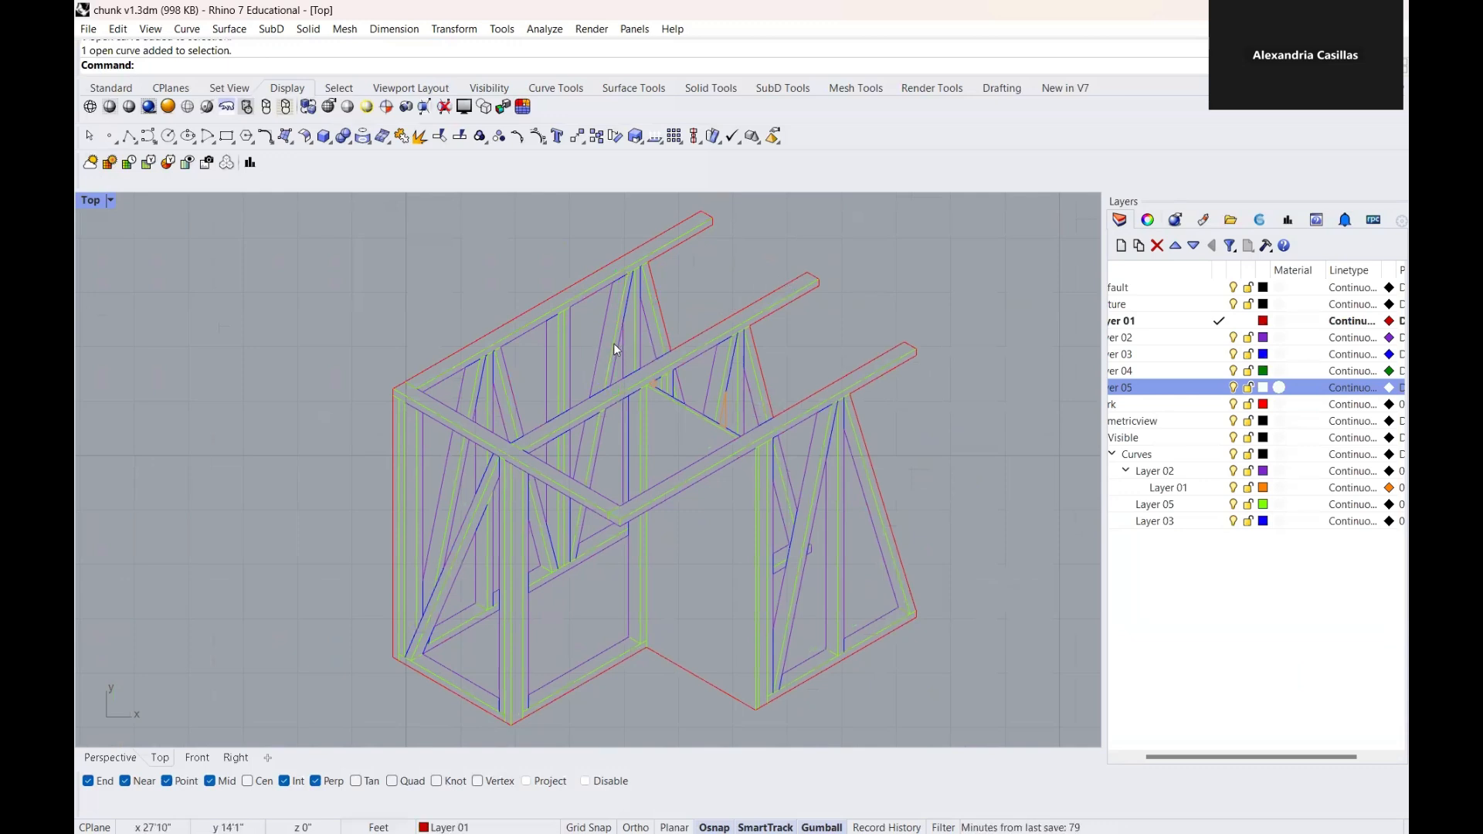
{"action": "left_click", "coordinate": [613, 343]}
{"action": "left_click", "coordinate": [630, 337]}
{"action": "left_click", "coordinate": [1148, 219]}
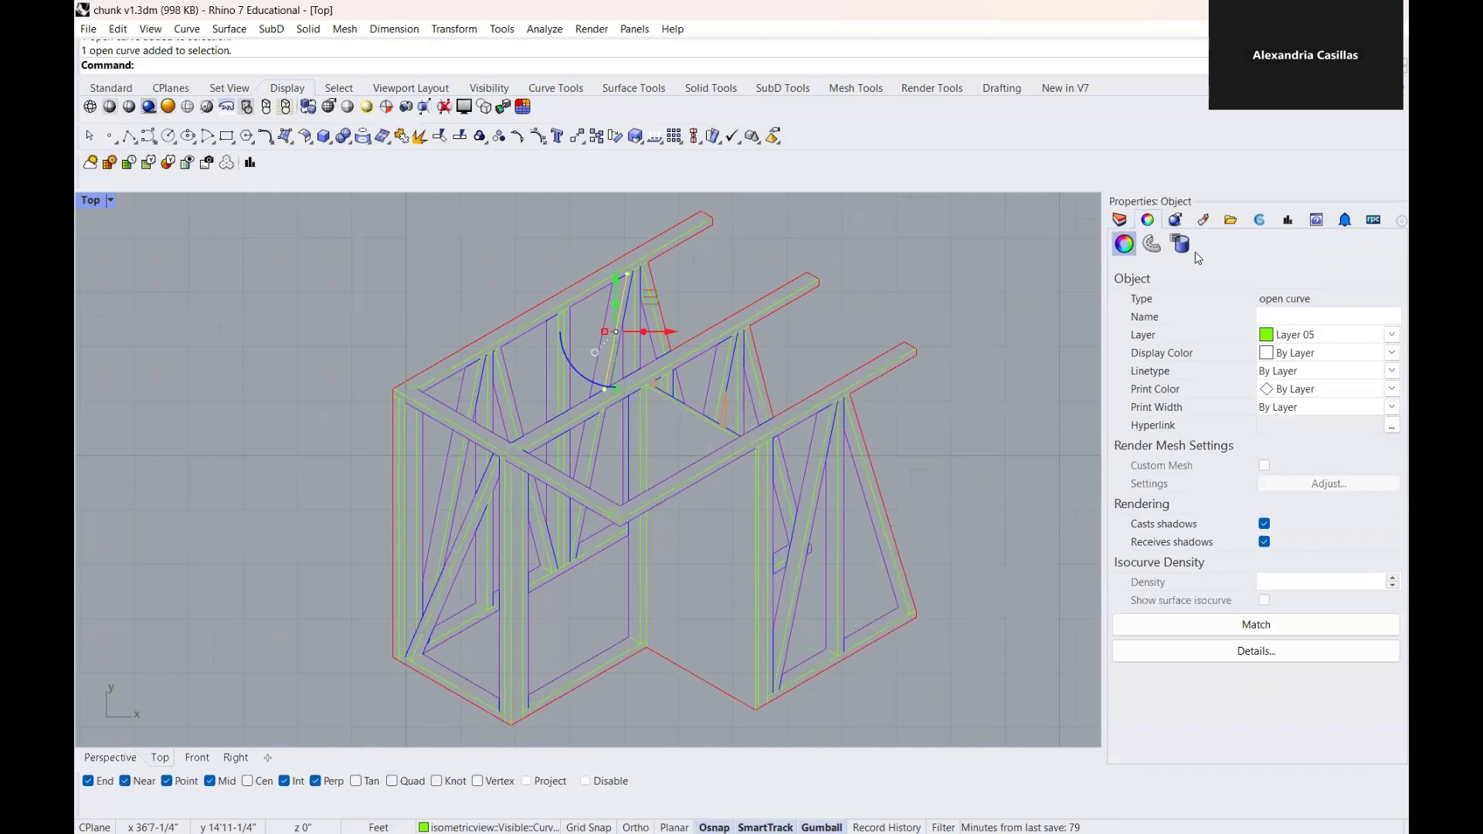
{"action": "left_click", "coordinate": [1390, 371]}
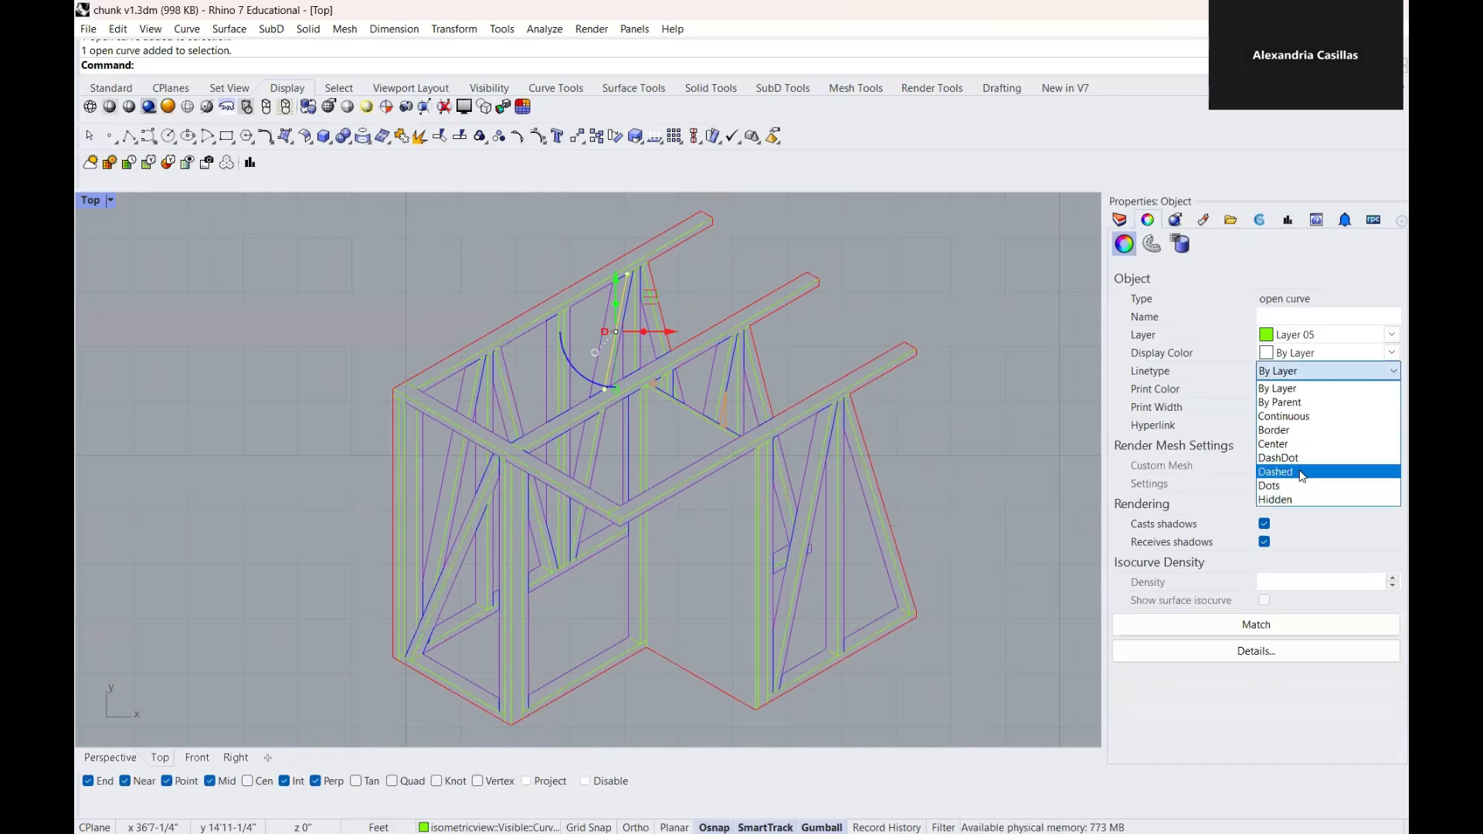
{"action": "left_click", "coordinate": [1302, 472]}
{"action": "left_click", "coordinate": [961, 312]}
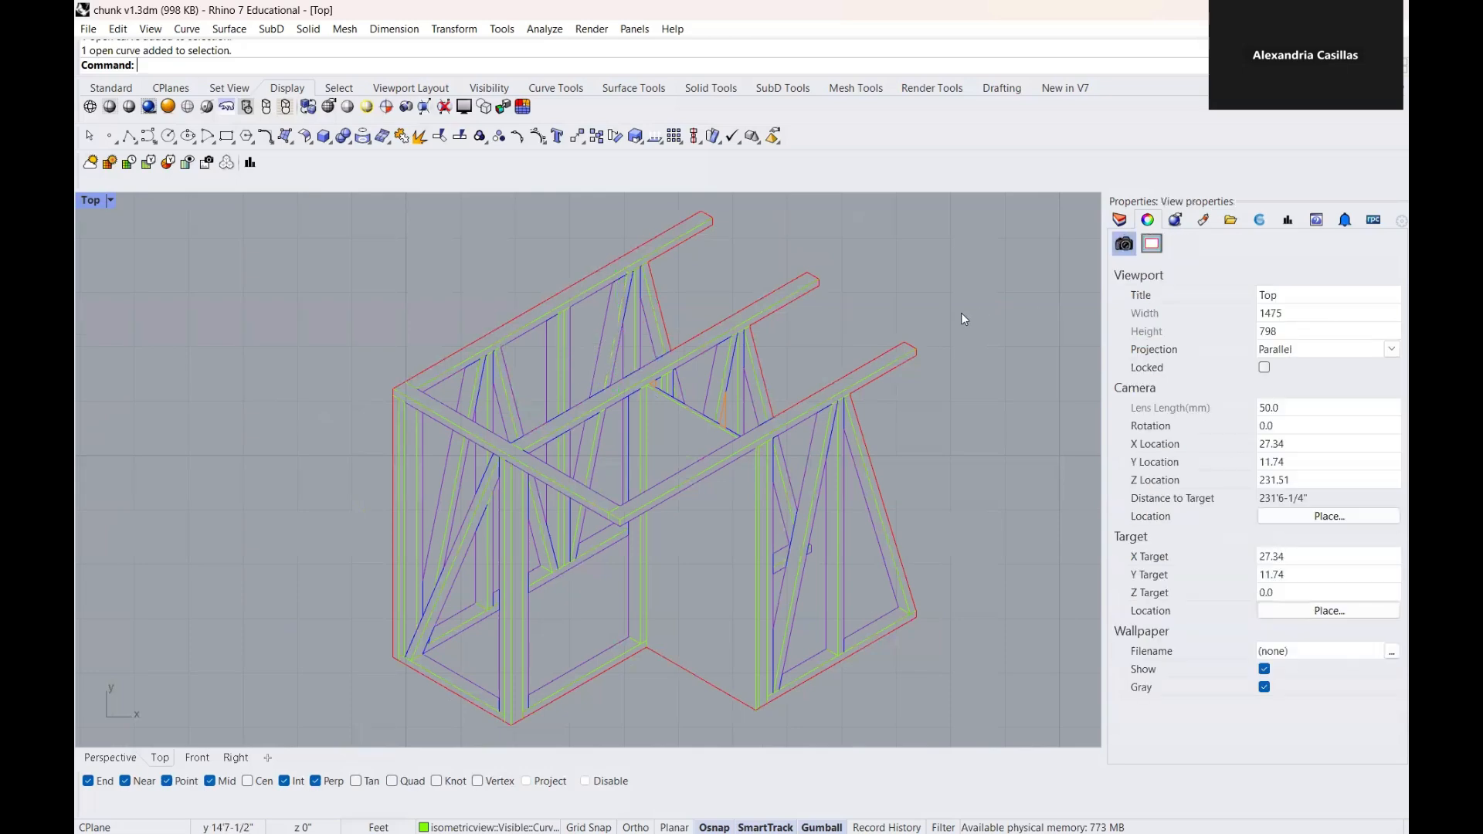
Step: Check the dash spacing of the dashed diagonal brace line both up close and from farther out
{"action": "scroll", "coordinate": [623, 312], "scroll_direction": "up", "scroll_amount": 2}
{"action": "scroll", "coordinate": [623, 313], "scroll_direction": "up", "scroll_amount": 4}
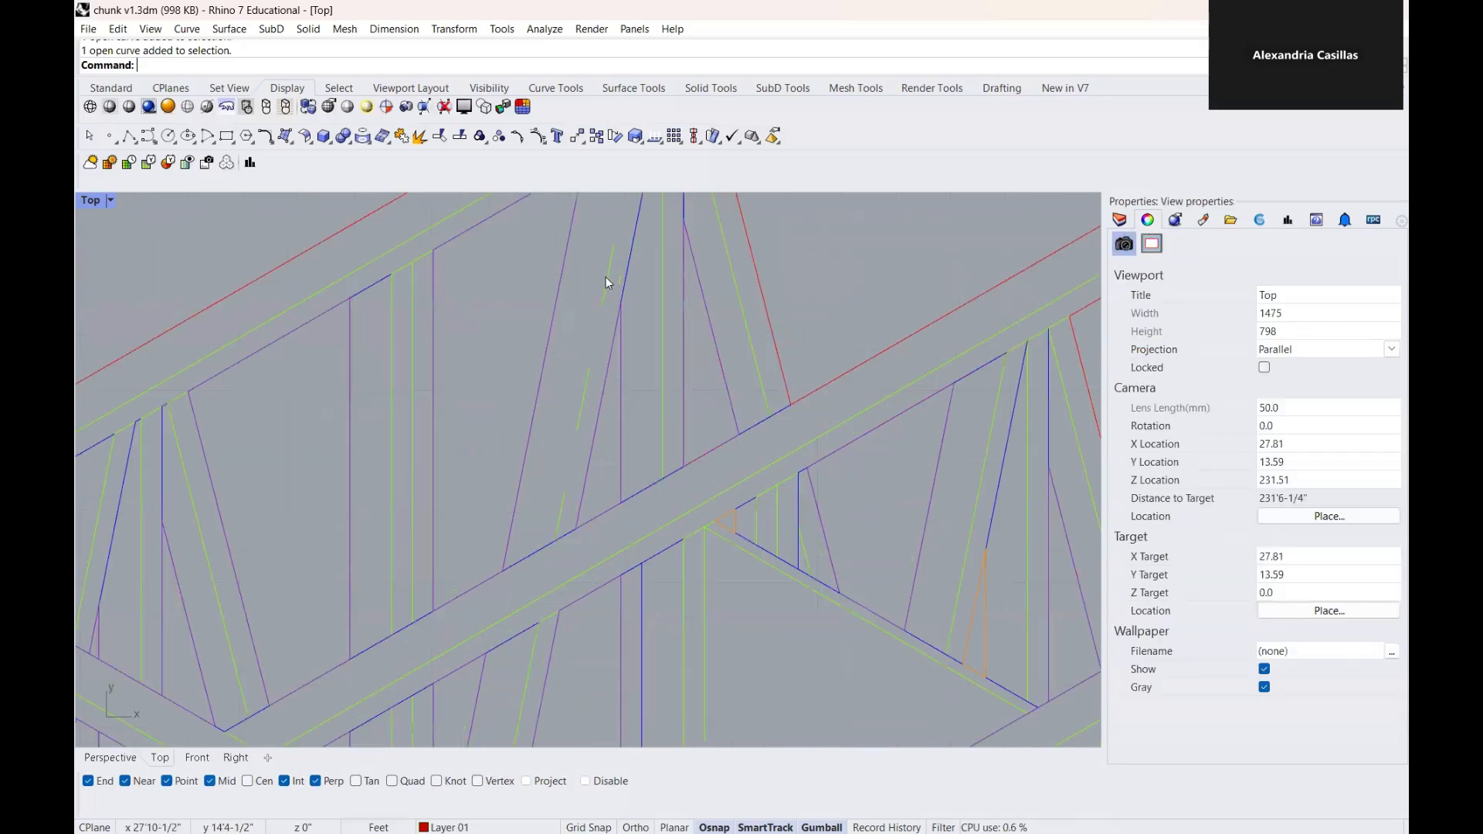
{"action": "left_click", "coordinate": [607, 278]}
{"action": "left_click", "coordinate": [902, 299]}
{"action": "scroll", "coordinate": [729, 350], "scroll_direction": "down", "scroll_amount": 2}
{"action": "scroll", "coordinate": [687, 390], "scroll_direction": "down", "scroll_amount": 4}
{"action": "right_click_drag", "start_coordinate": [673, 285], "coordinate": [672, 393]}
{"action": "key", "text": "ctrl+z"}
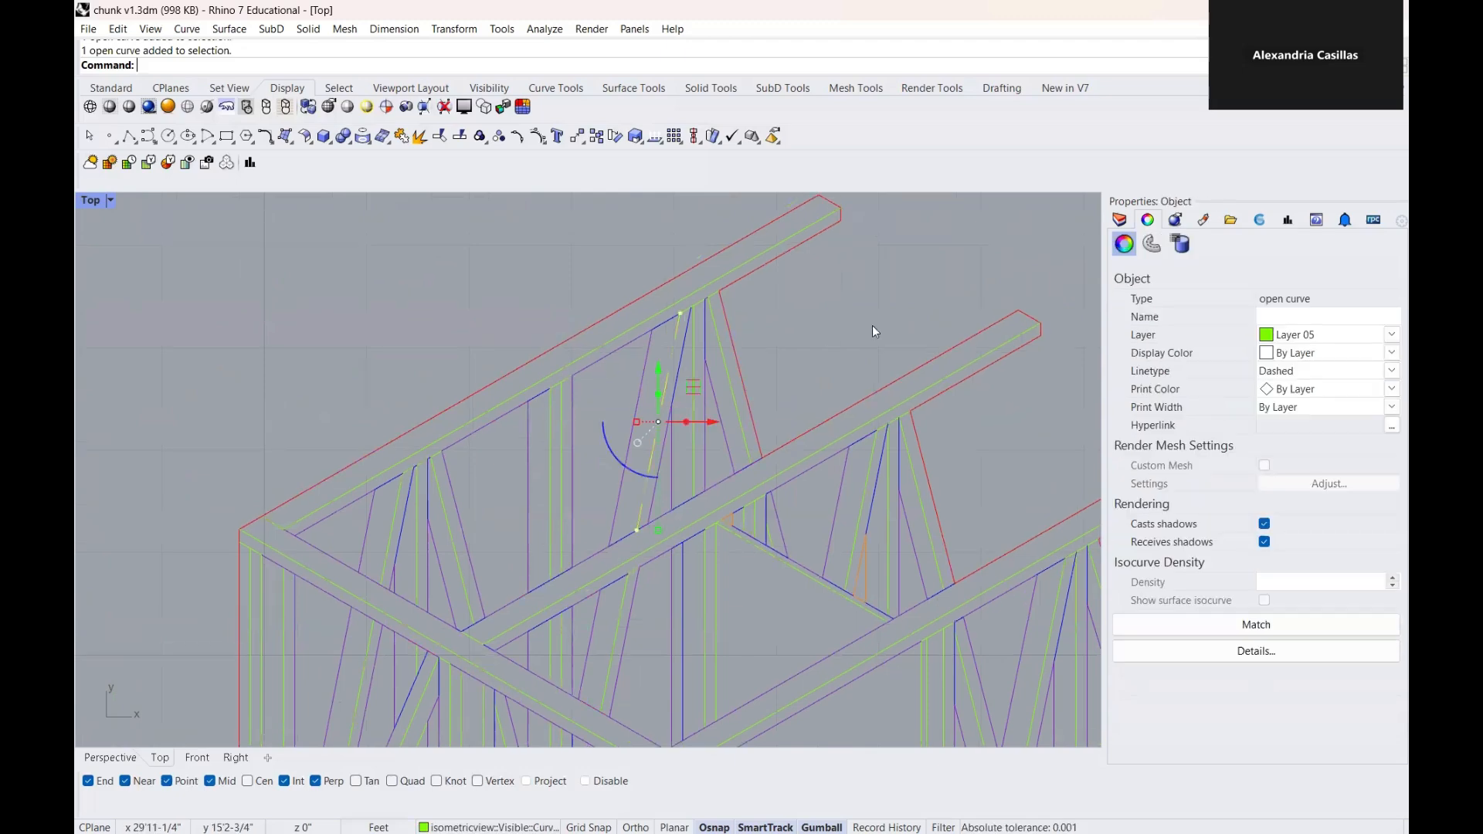
Step: Set the document's linetype scale to 10 through DocumentProperties
{"action": "type", "text": "DocumentProperties"}
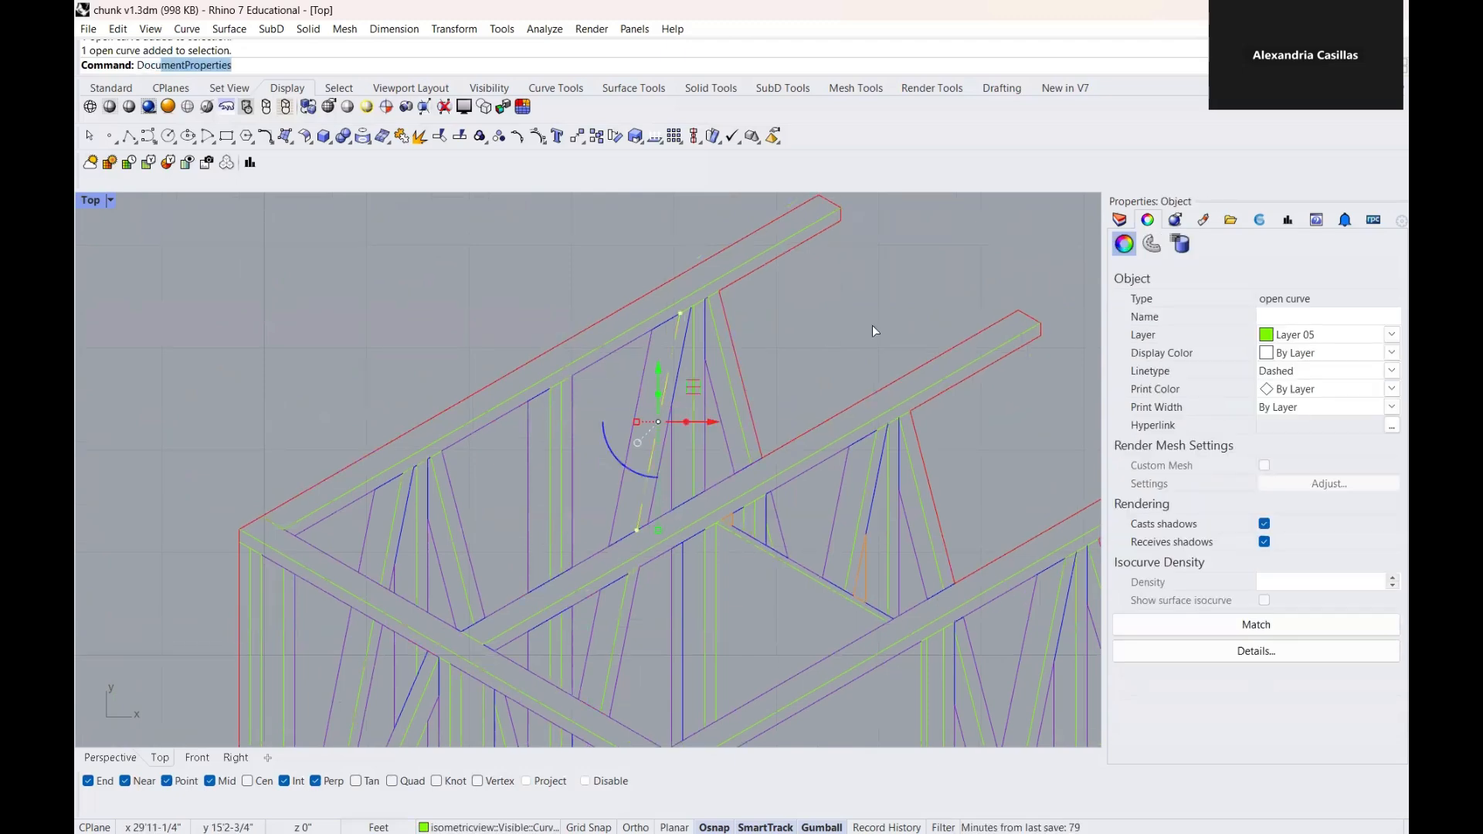
{"action": "key", "text": "Return"}
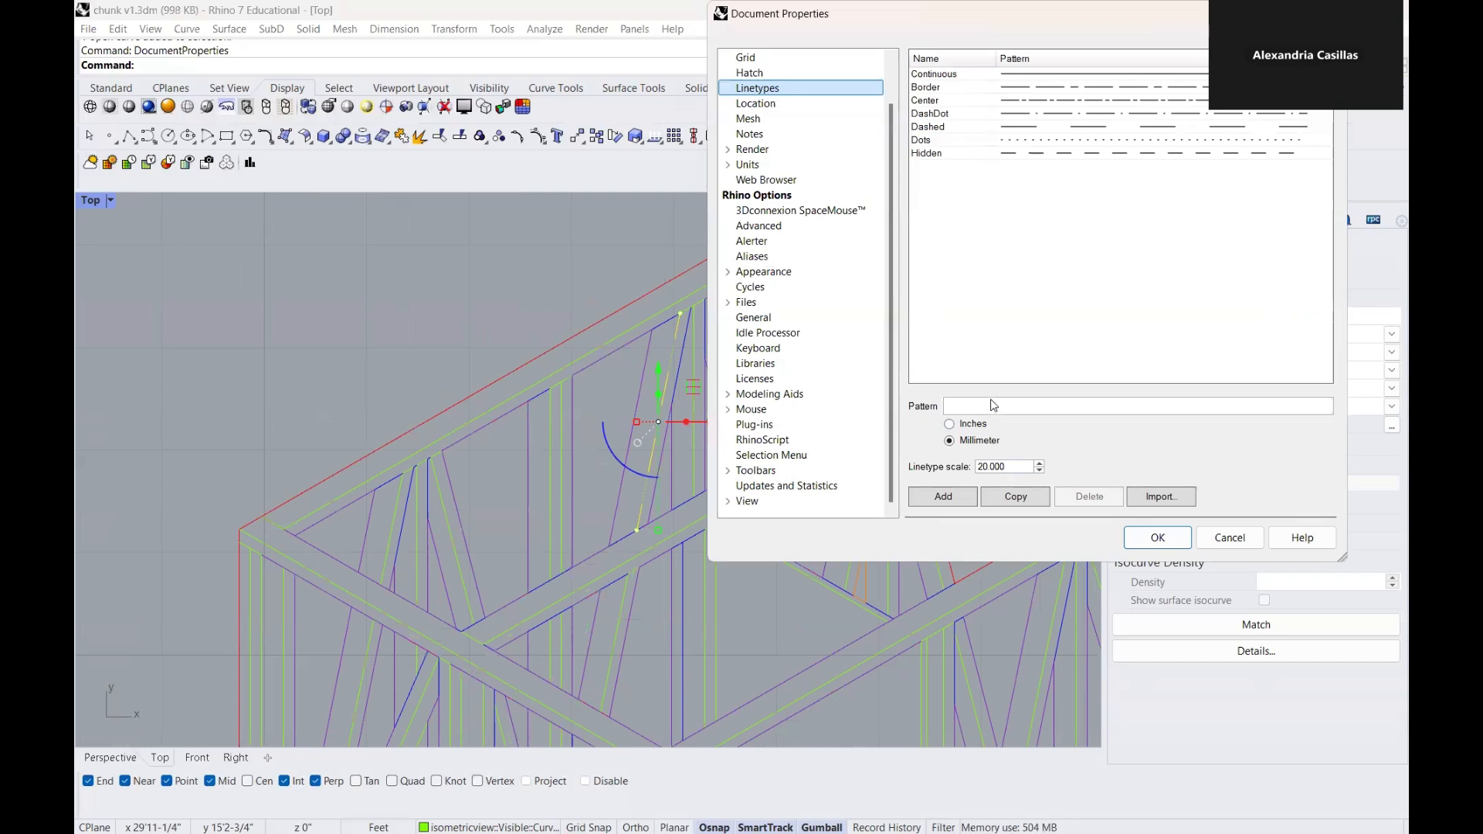
{"action": "left_click", "coordinate": [1008, 128]}
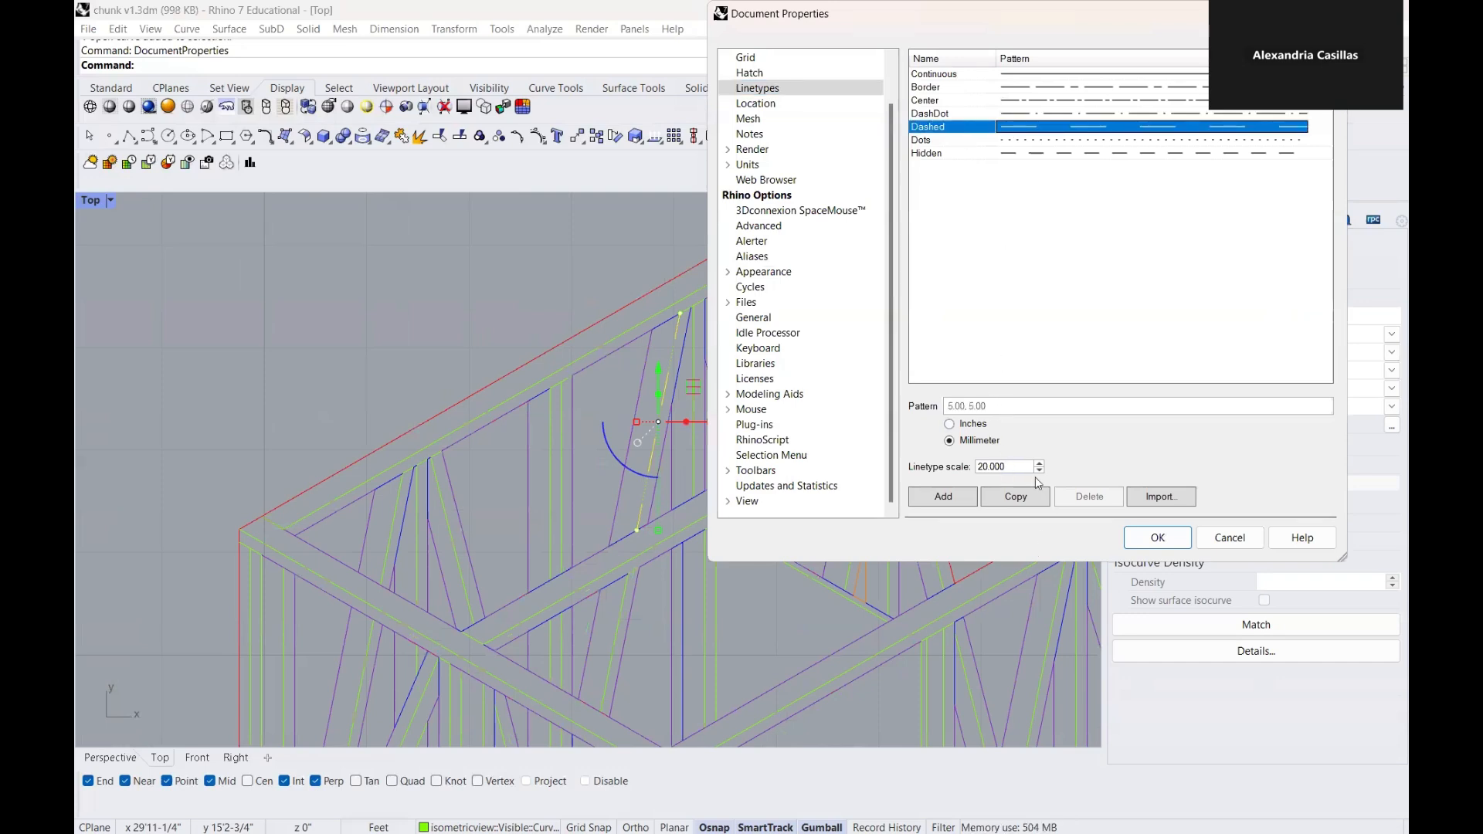
{"action": "double_click", "coordinate": [992, 466]}
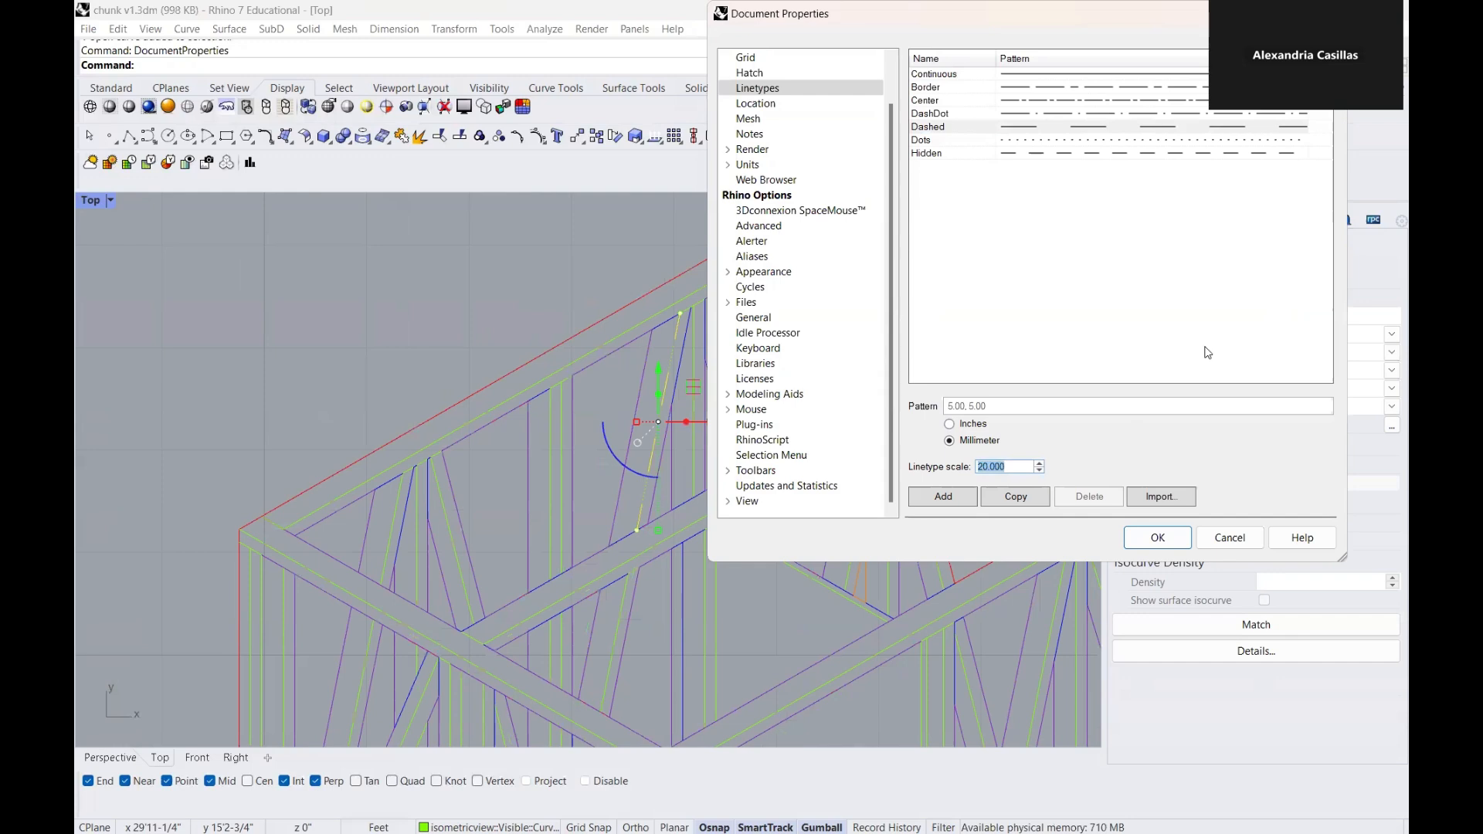
{"action": "type", "text": "10"}
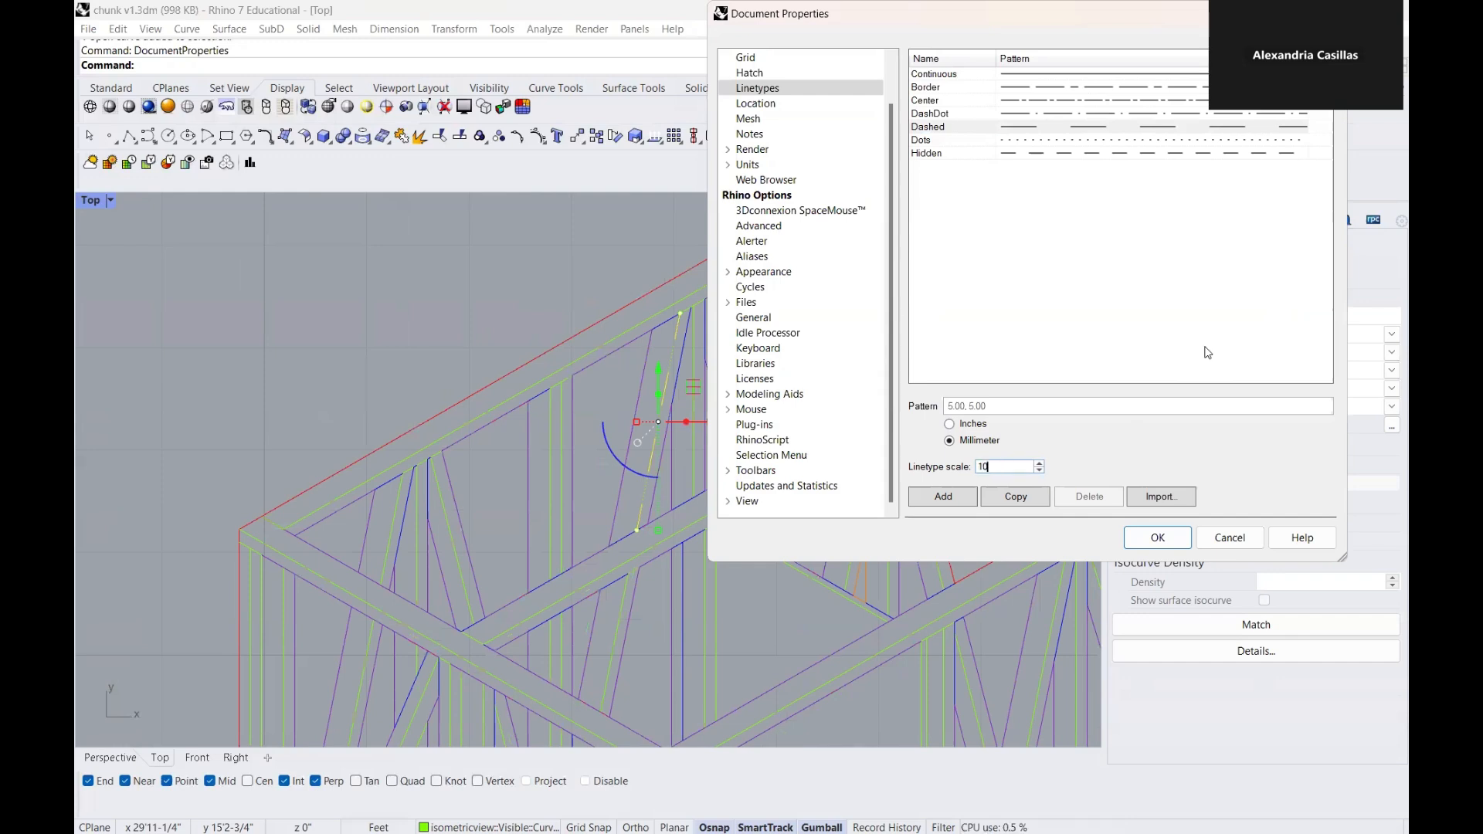
{"action": "left_click", "coordinate": [1158, 539]}
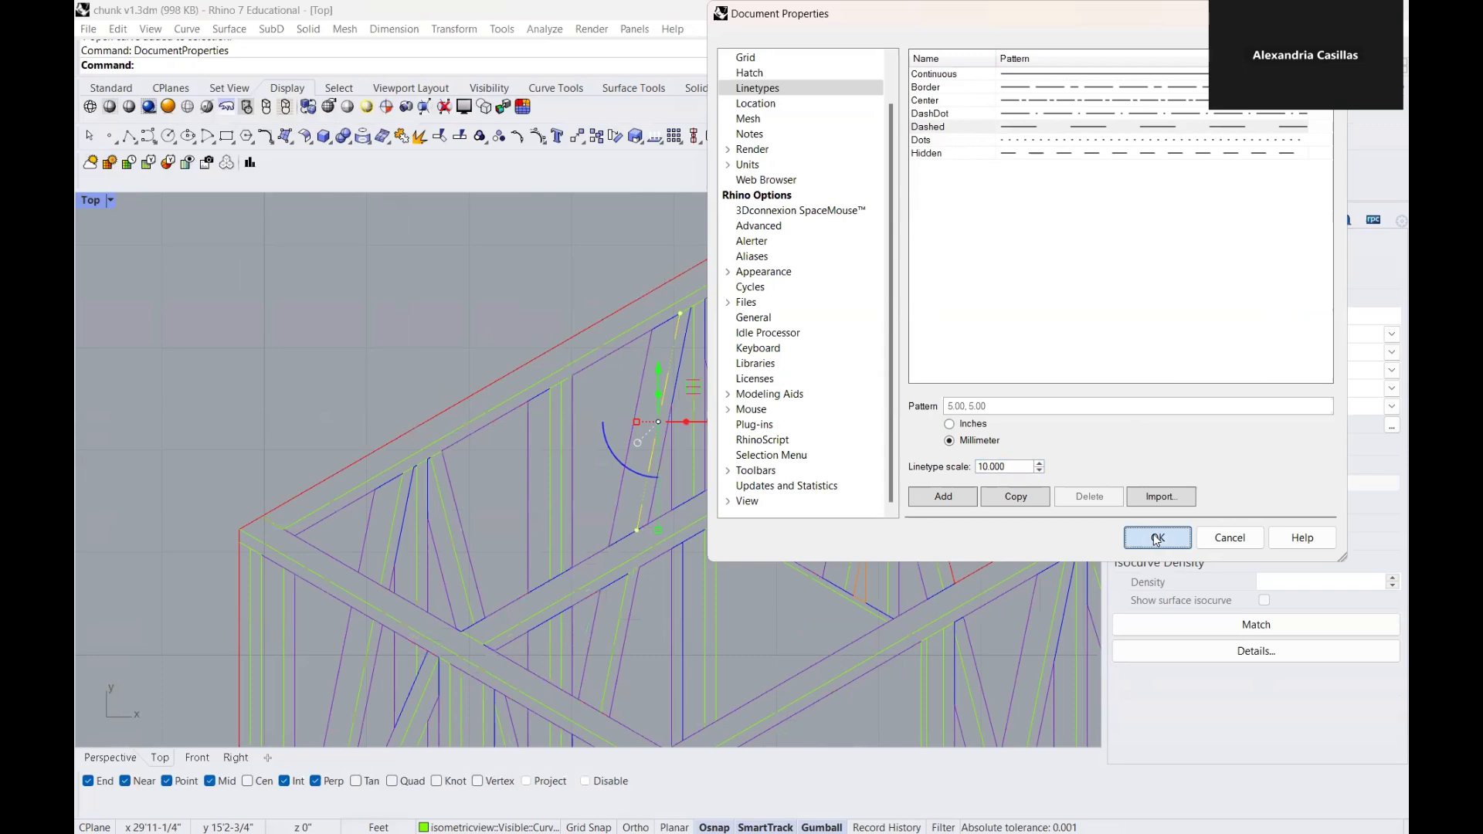
{"action": "left_click", "coordinate": [1156, 539]}
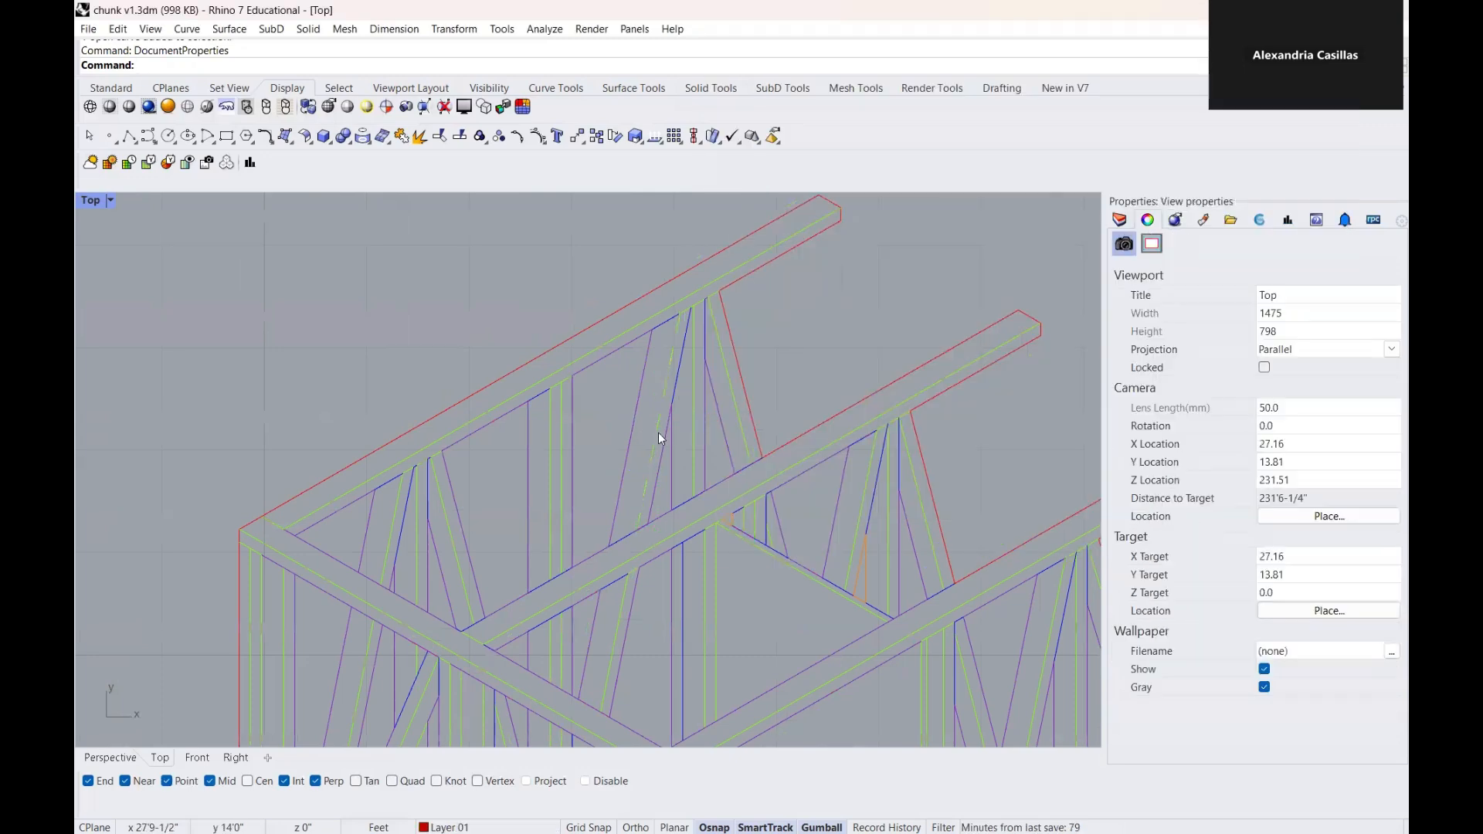
{"action": "right_click_drag", "start_coordinate": [655, 450], "coordinate": [543, 491]}
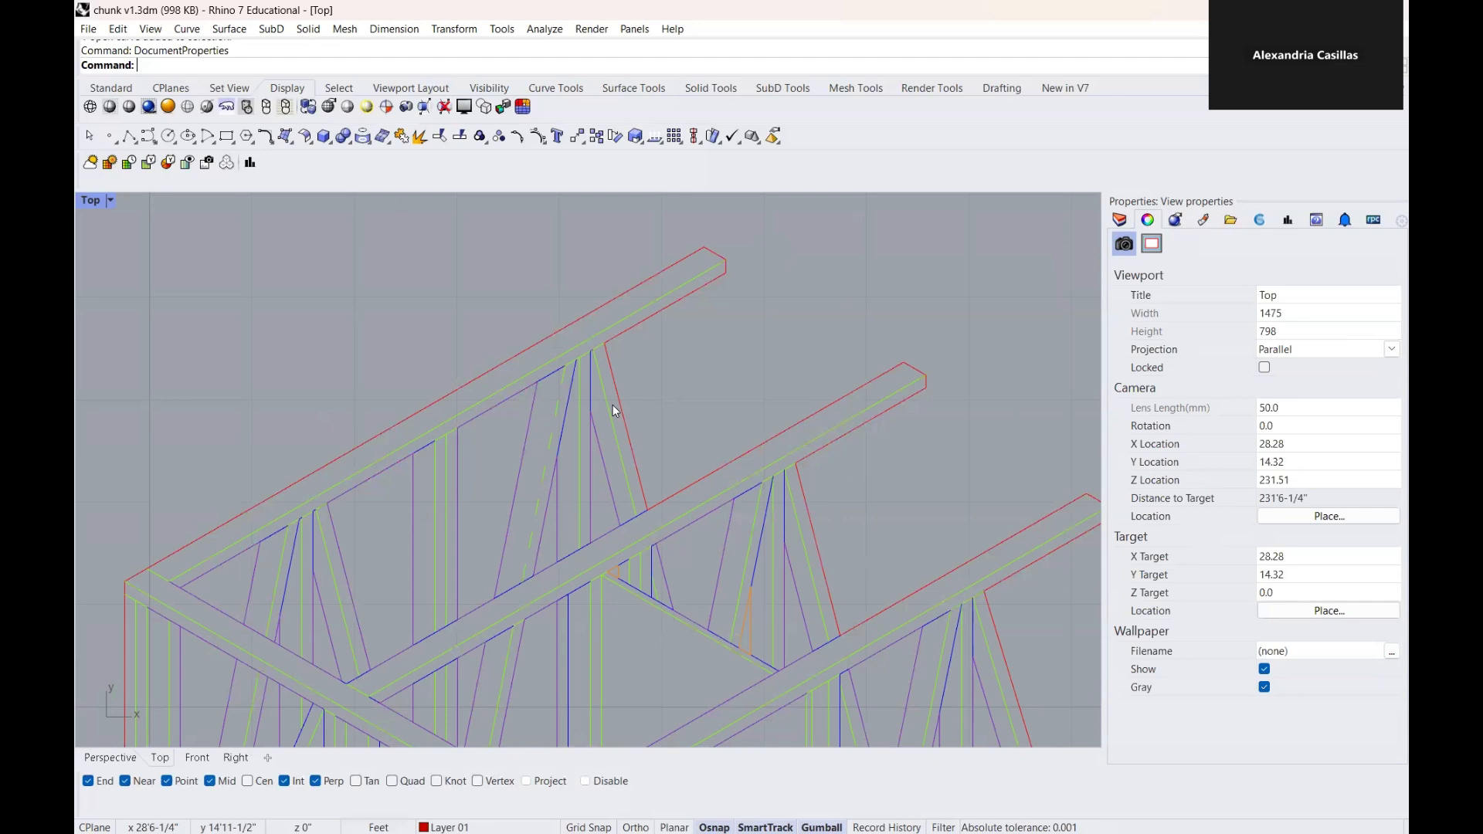
{"action": "scroll", "coordinate": [625, 381], "scroll_direction": "down", "scroll_amount": 5}
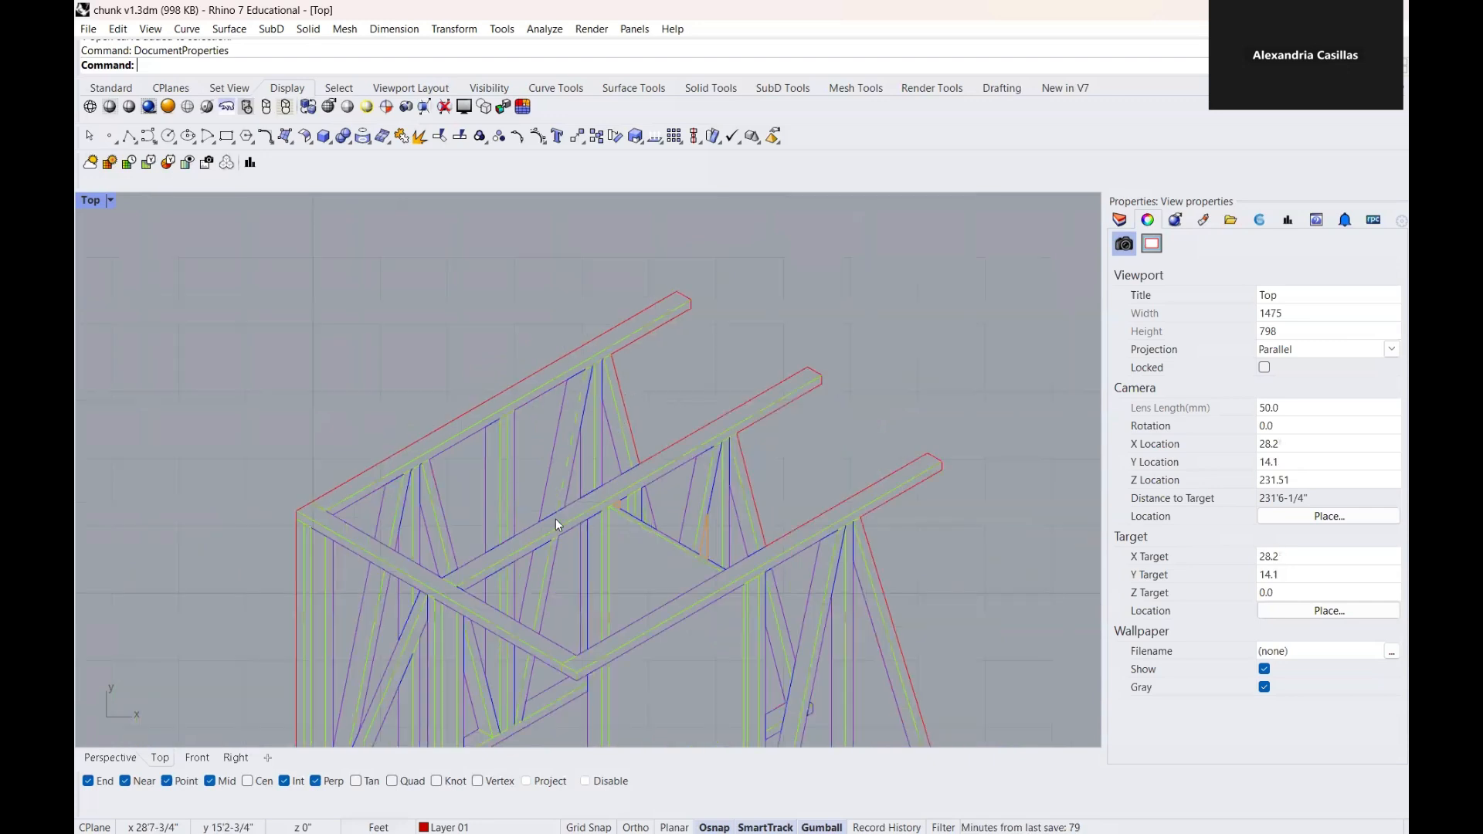